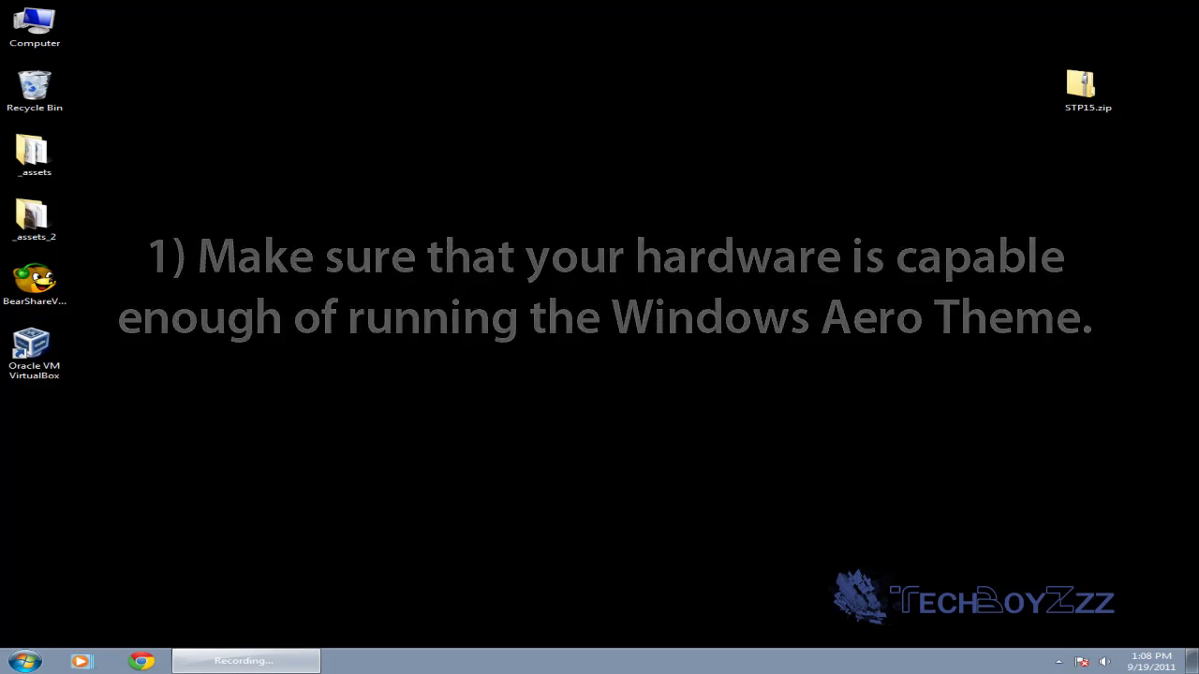
Open the desktop personalization settings and apply the Windows 7 Aero theme.
{"action": "right_click", "coordinate": [480, 162]}
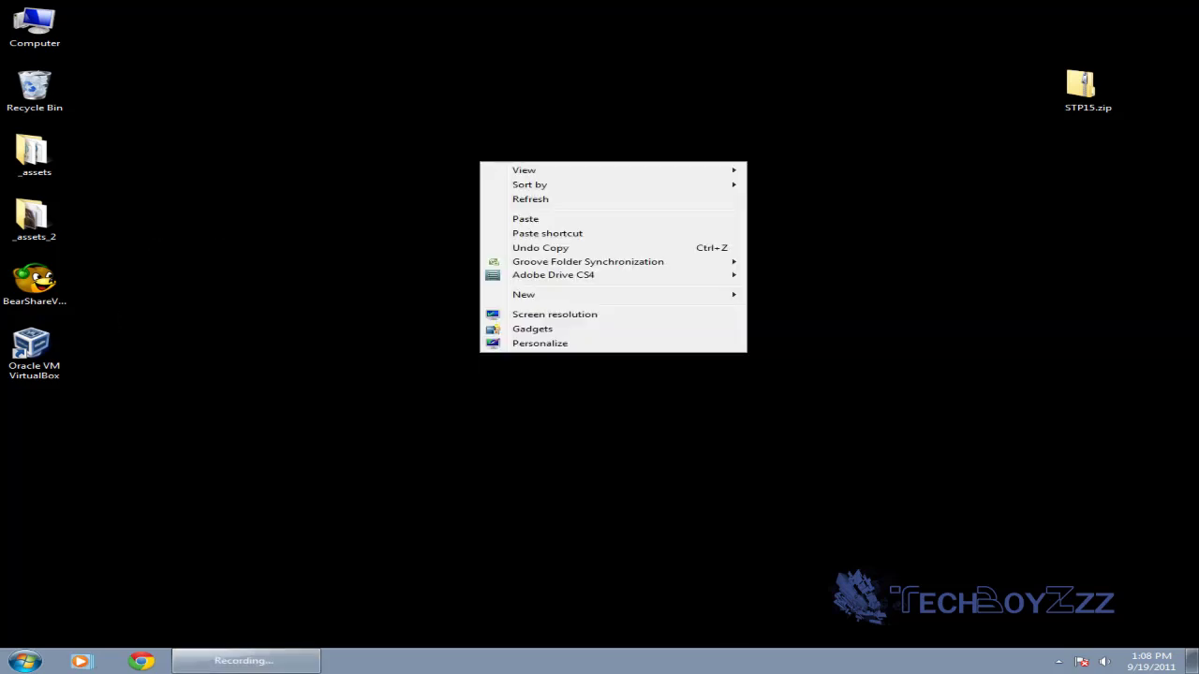
{"action": "key", "text": "Escape"}
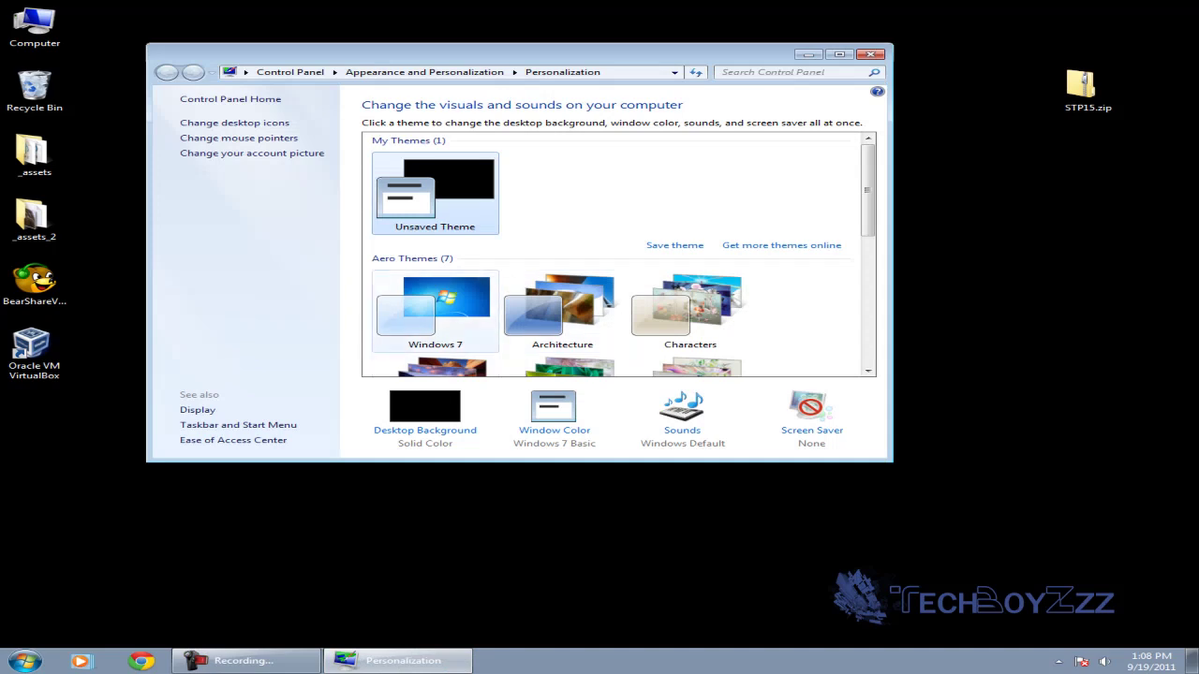
{"action": "left_click", "coordinate": [436, 309]}
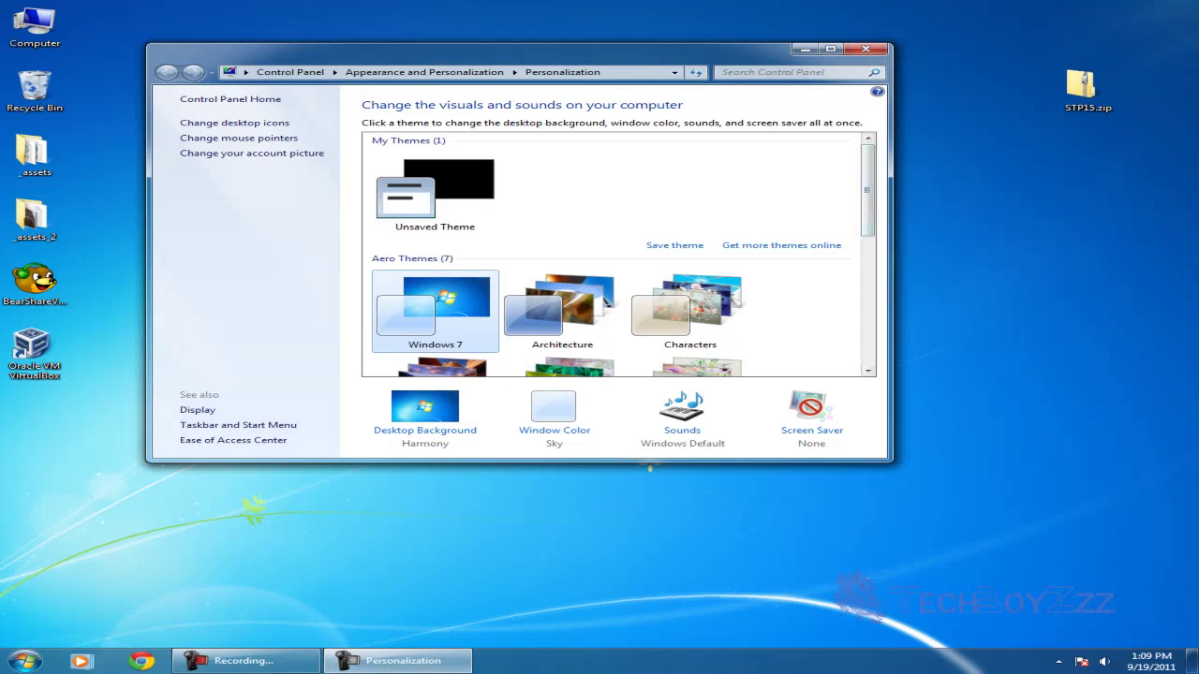
Change the desktop background to solid black and save the change.
{"action": "scroll", "coordinate": [618, 255], "scroll_direction": "down", "scroll_amount": 5}
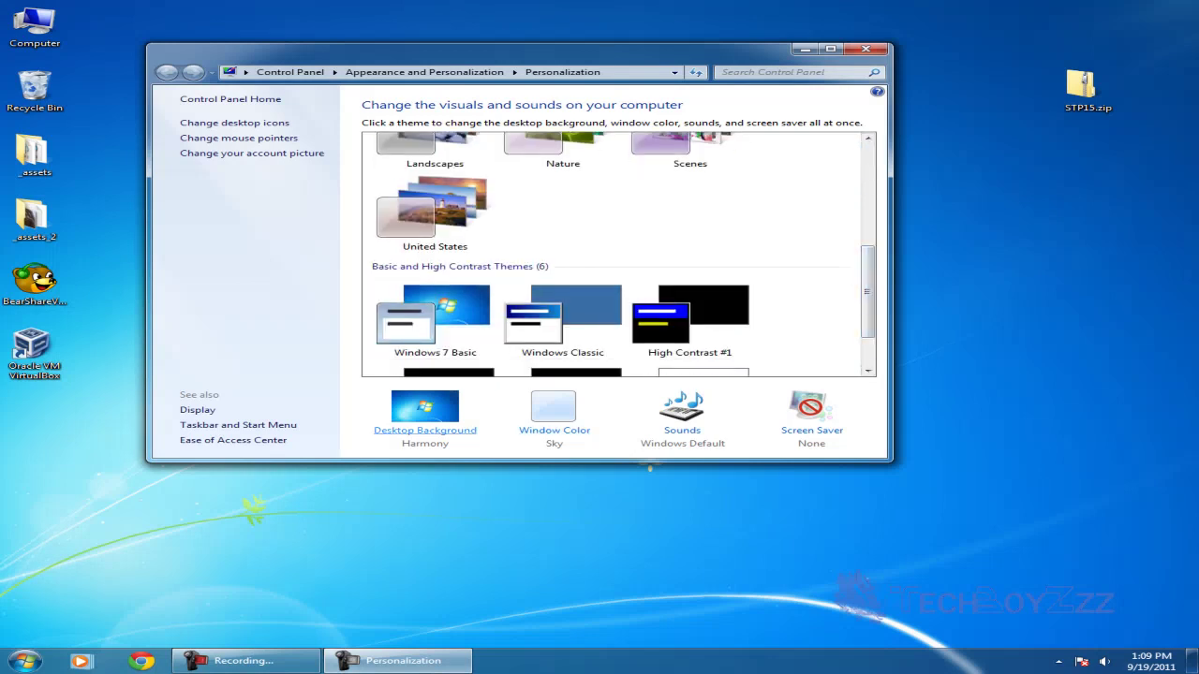
{"action": "left_click", "coordinate": [425, 430]}
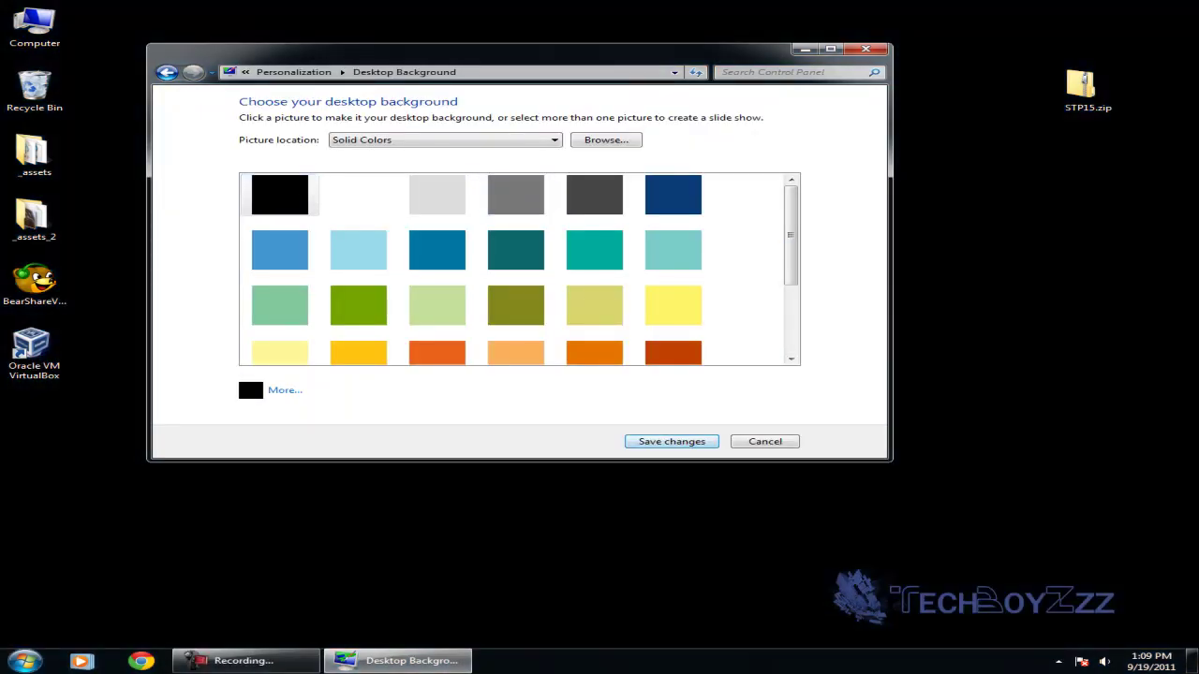
{"action": "key", "text": "Return"}
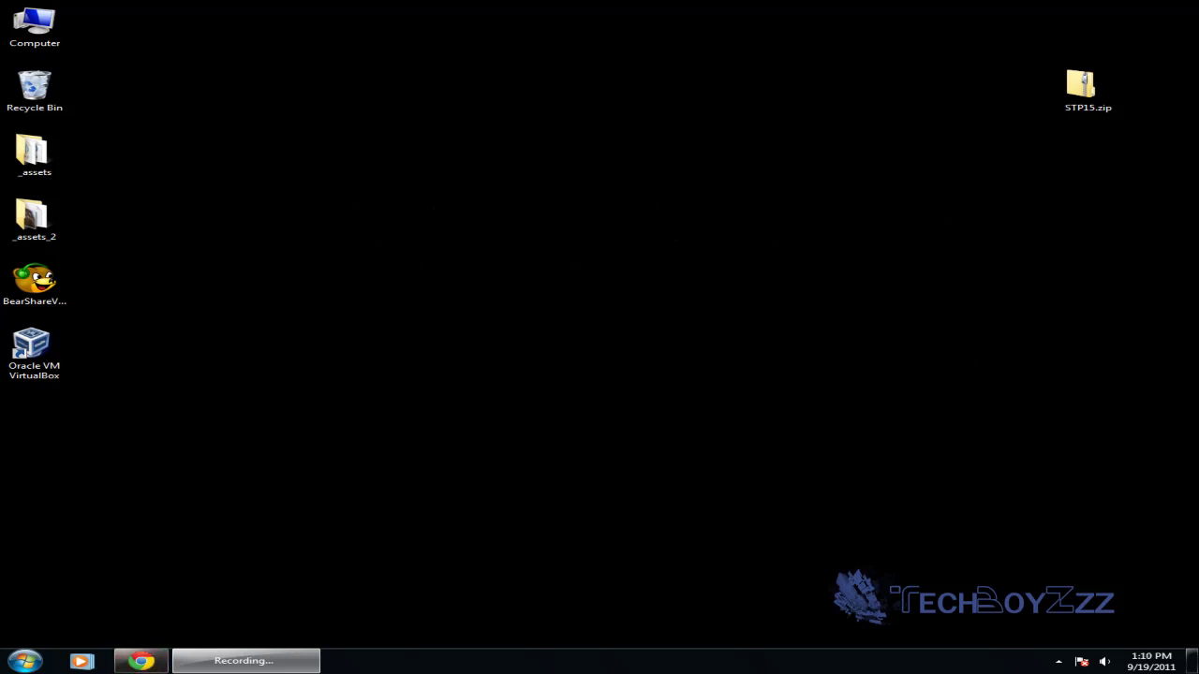
Open techboyzzz.co.nr in Chrome and go to the site's Downloads page.
{"action": "left_click", "coordinate": [141, 661]}
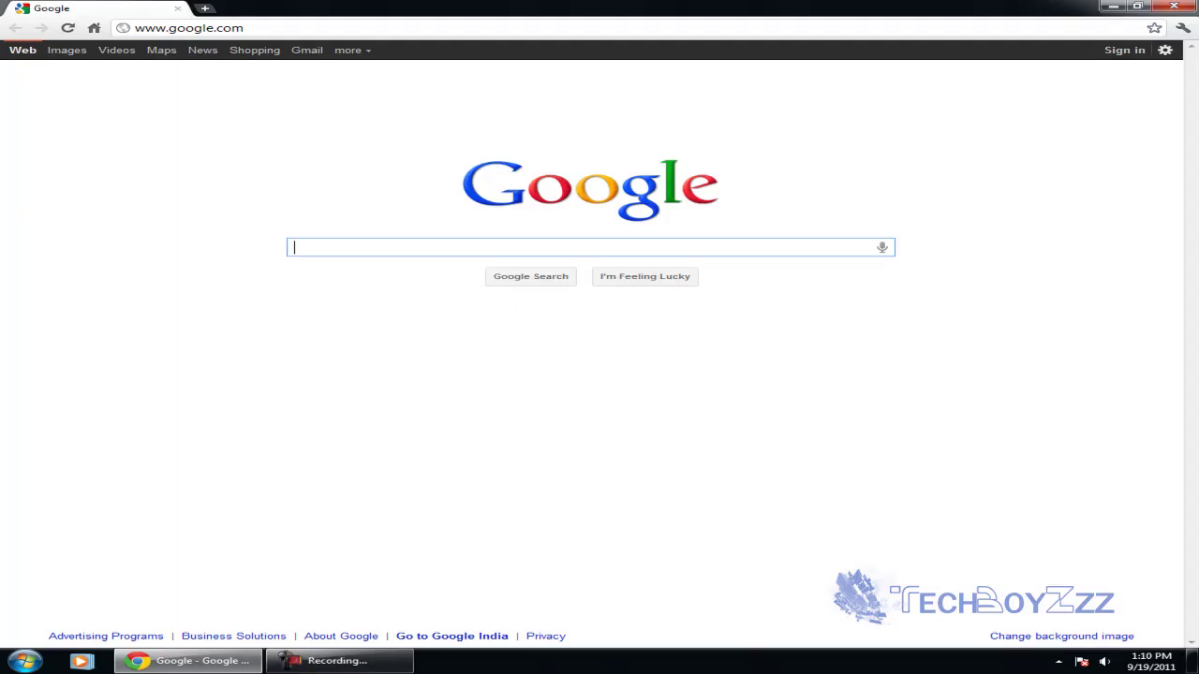
{"action": "key", "text": "ctrl+l"}
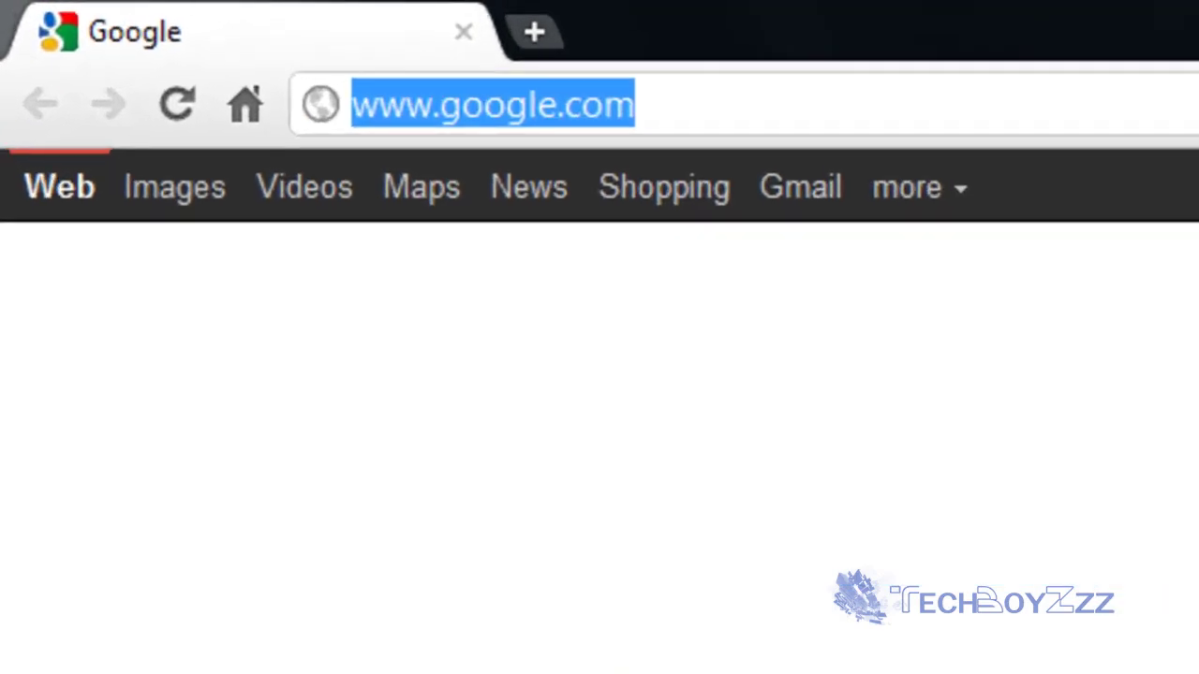
{"action": "type", "text": "techboyz"}
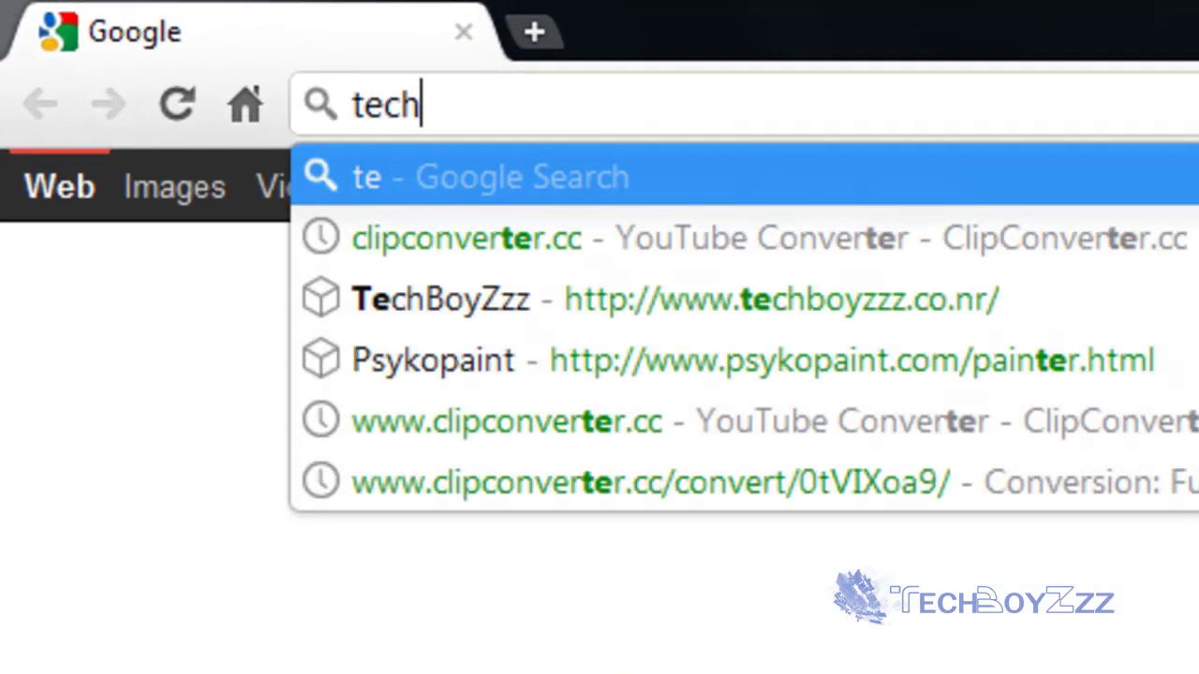
{"action": "type", "text": "zz.co.nr"}
{"action": "key", "text": "Return"}
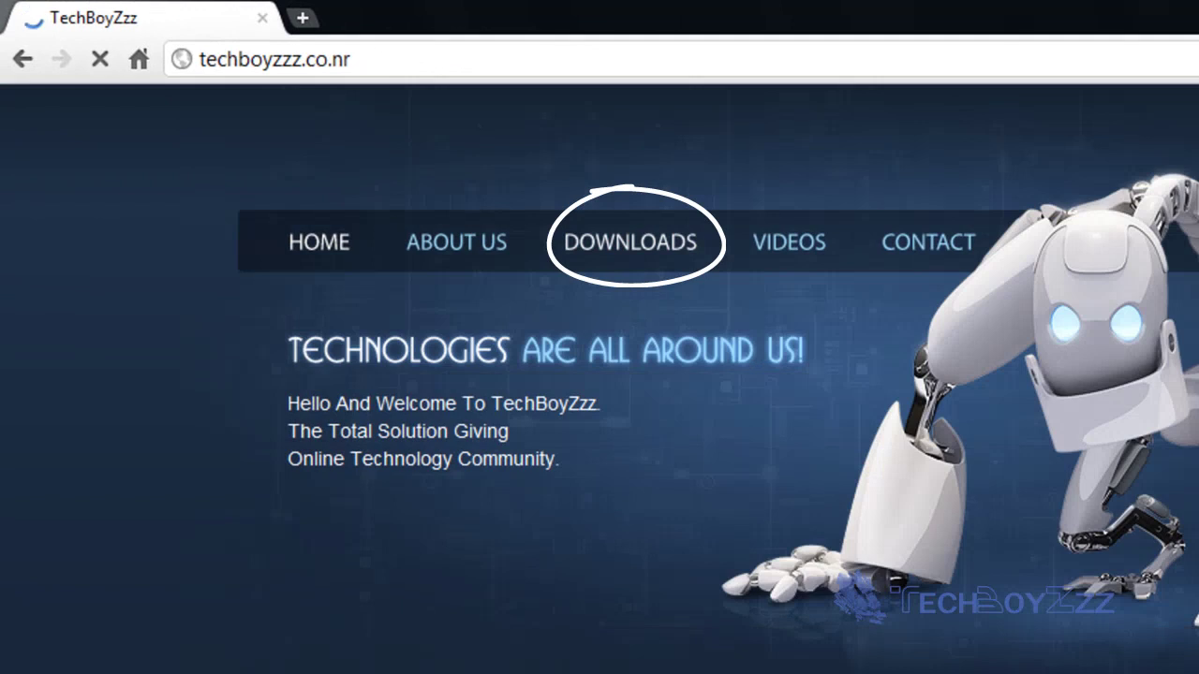
{"action": "left_click", "coordinate": [629, 242]}
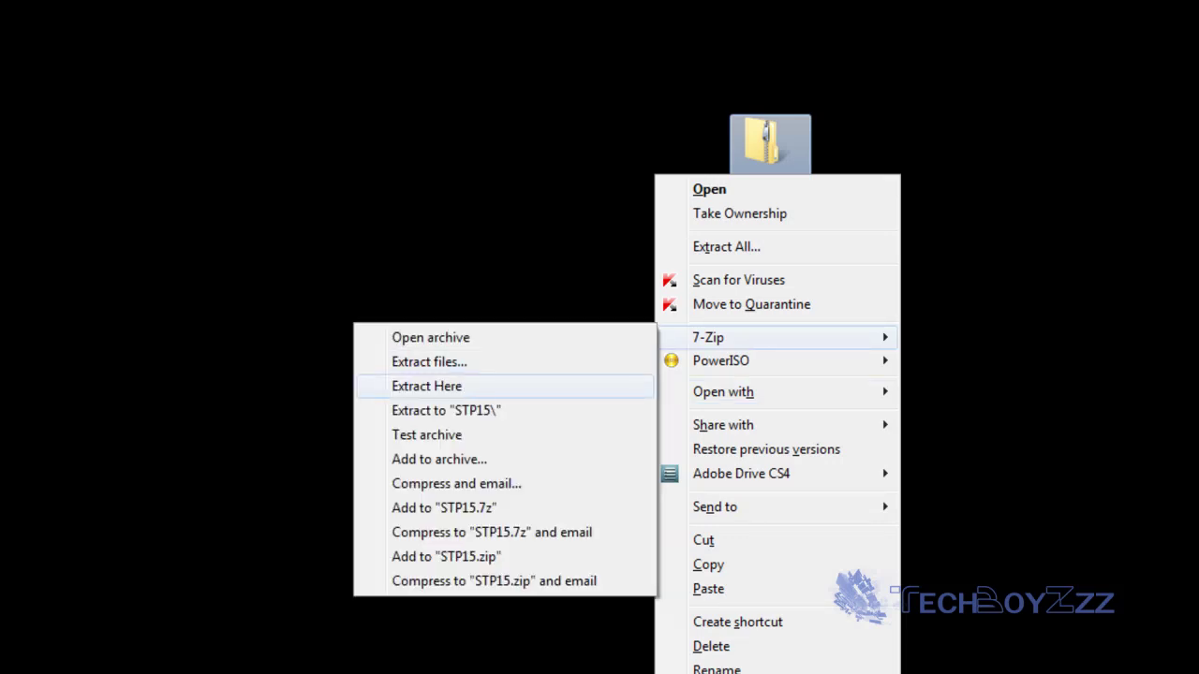
Extract STP15.zip onto the desktop with 7-Zip and run Snow Transformation Pack 1.5.exe.
{"action": "key", "text": "Return"}
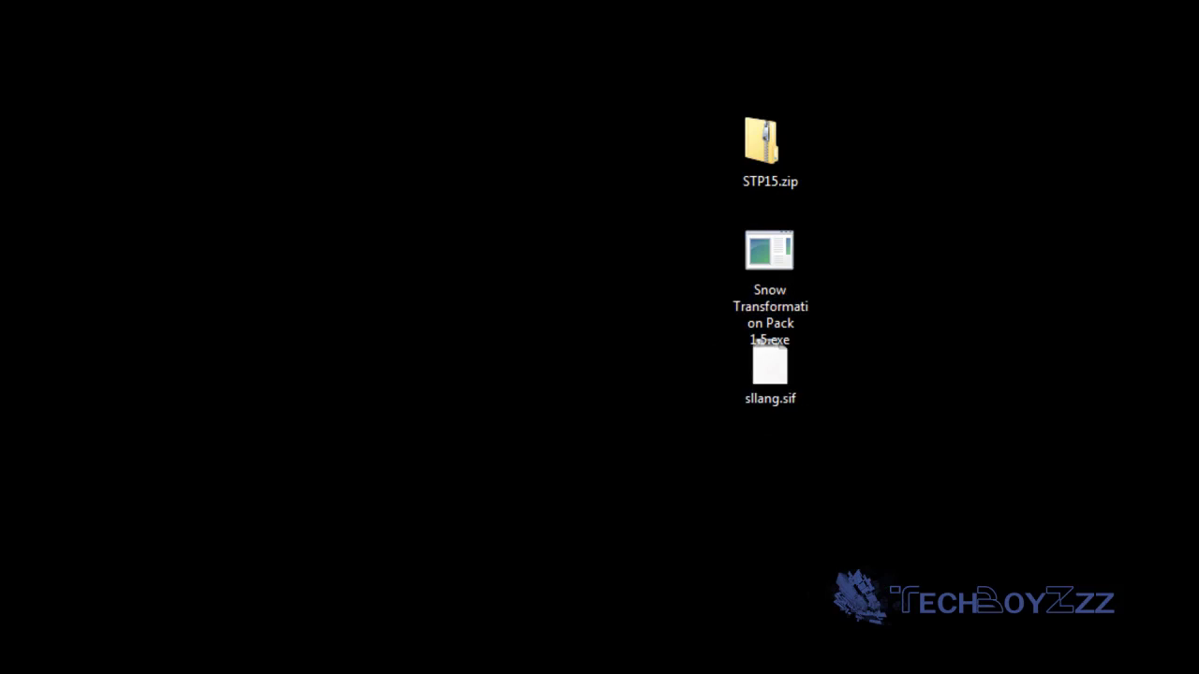
{"action": "left_click", "coordinate": [755, 338]}
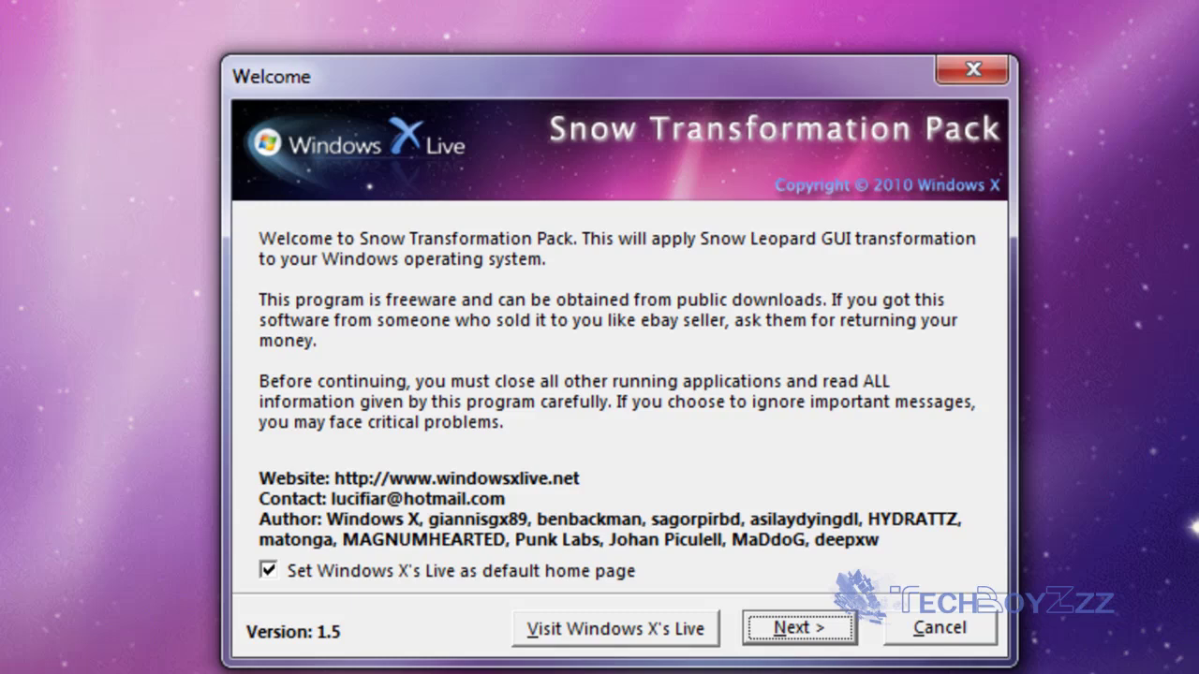
Advance the installer to the configuration page, declining Windows X's Live as default home page and accepting the license terms.
{"action": "left_click", "coordinate": [268, 570]}
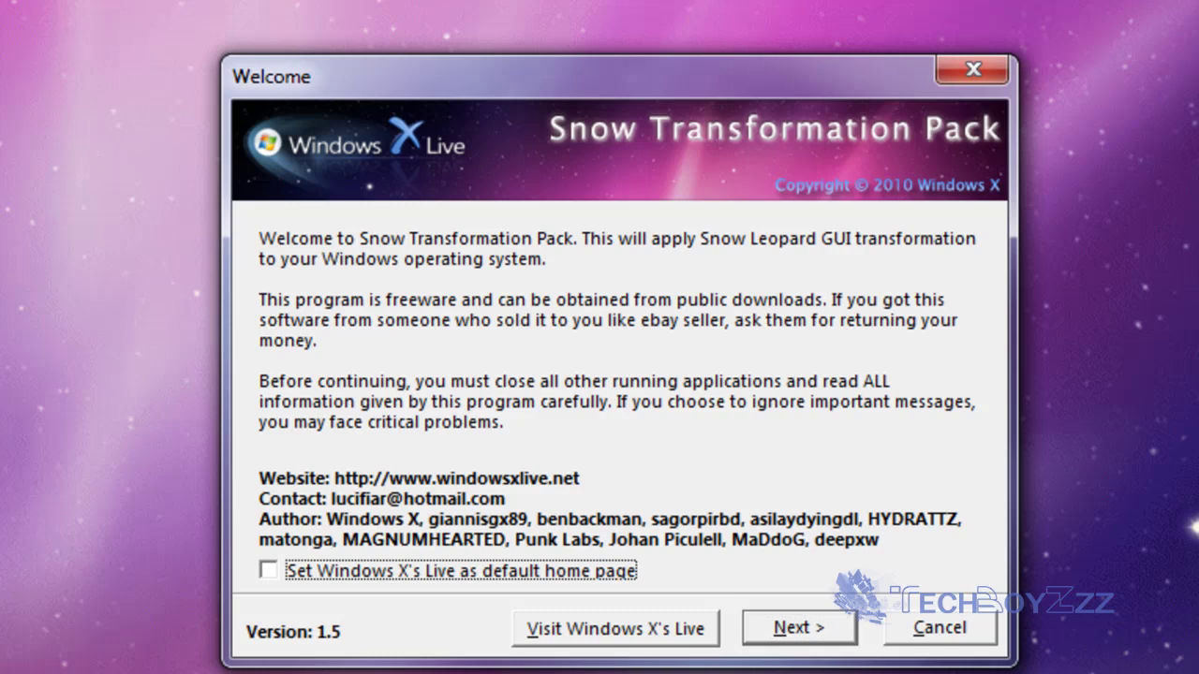
{"action": "key", "text": "Return"}
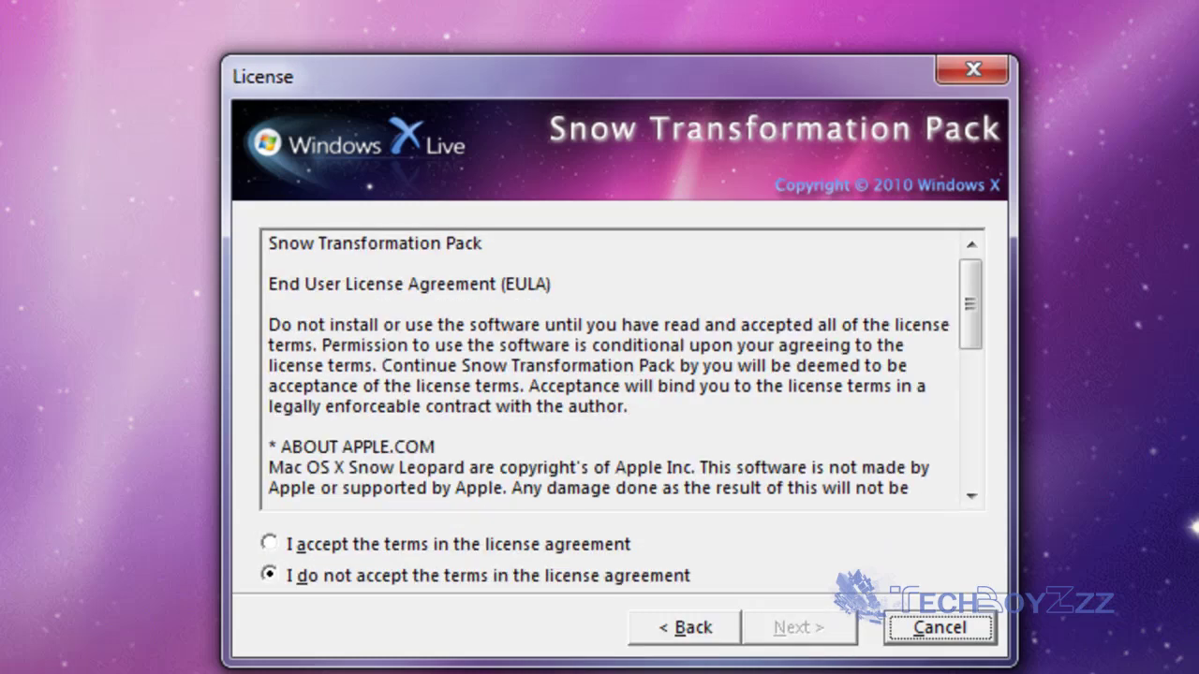
{"action": "left_click", "coordinate": [270, 543]}
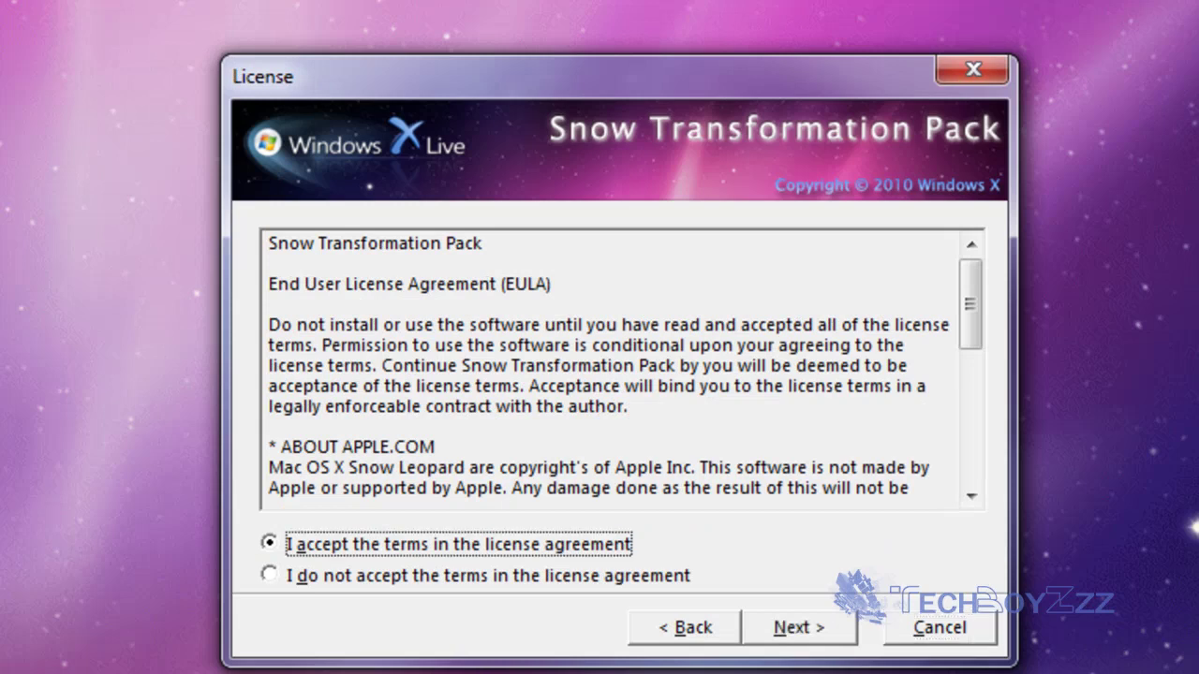
{"action": "key", "text": "Return"}
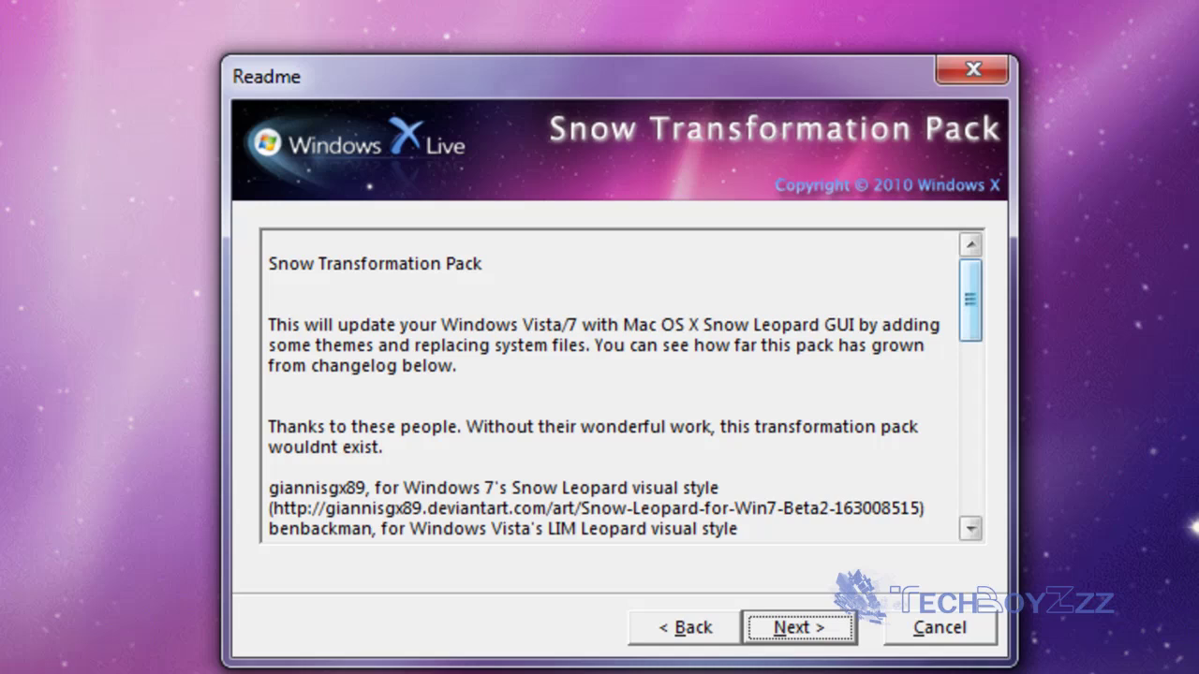
{"action": "left_click_drag", "start_coordinate": [970, 300], "coordinate": [970, 473]}
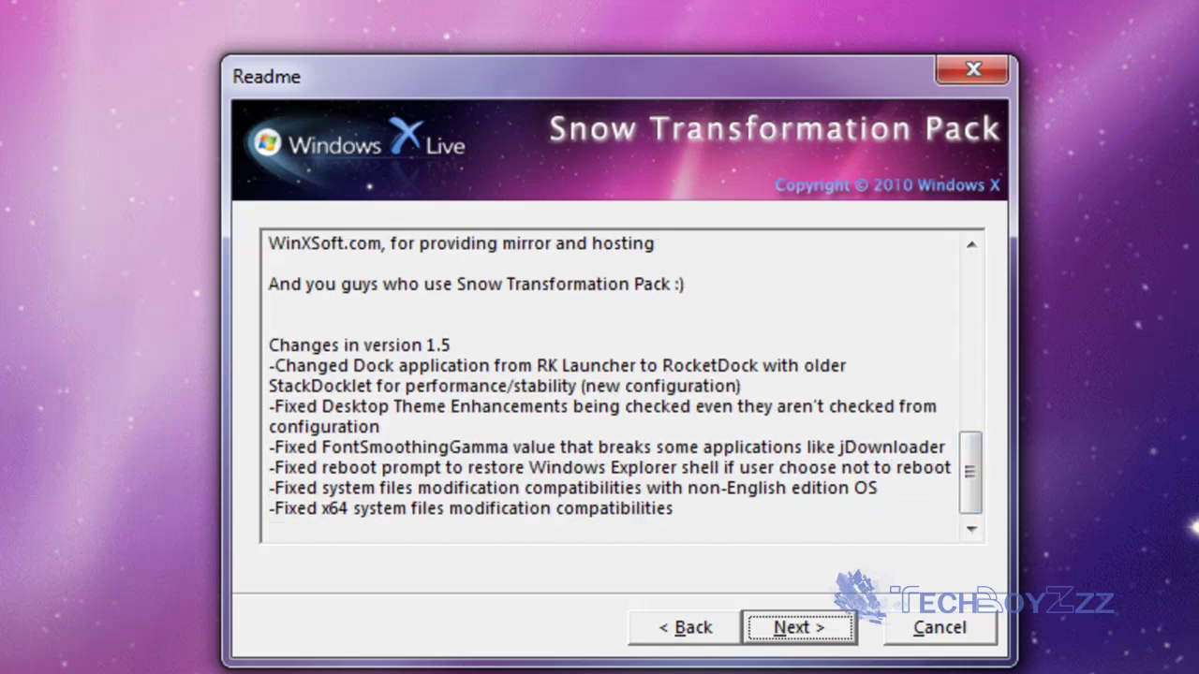
{"action": "key", "text": "Return"}
Set the transformation configuration to Performance.
{"action": "key", "text": "shift+Tab"}
{"action": "key", "text": "shift+Tab"}
{"action": "key", "text": "alt+Down"}
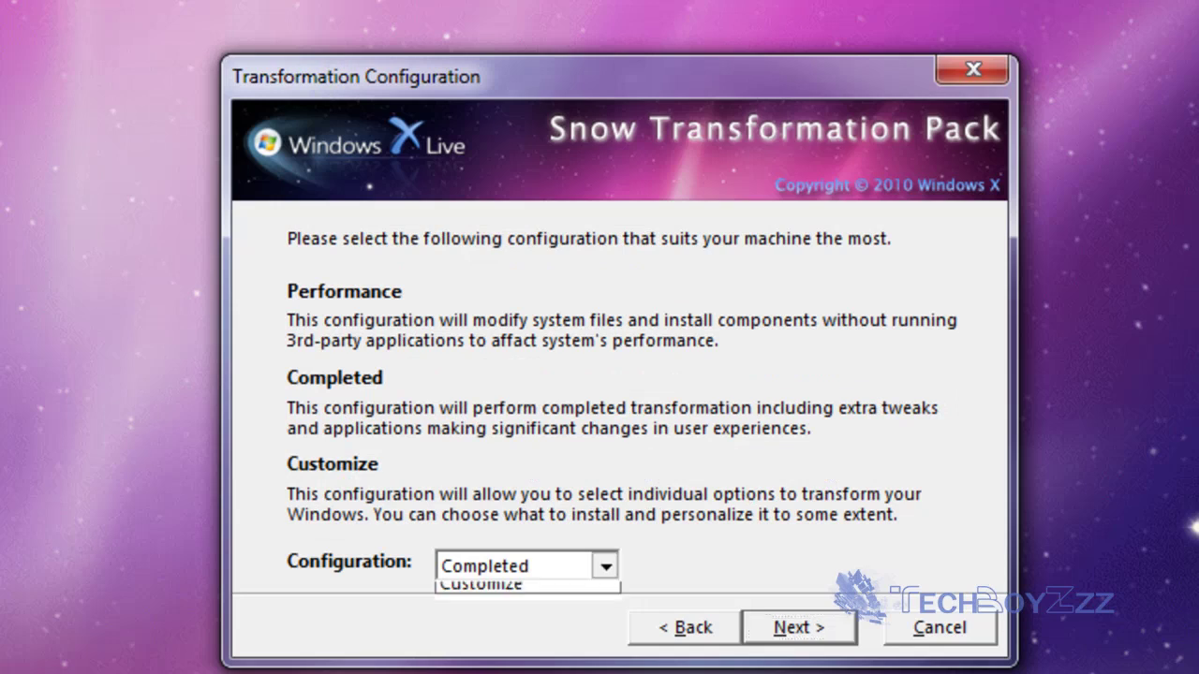
{"action": "key", "text": "Up"}
{"action": "key", "text": "Return"}
{"action": "key", "text": "alt+Down"}
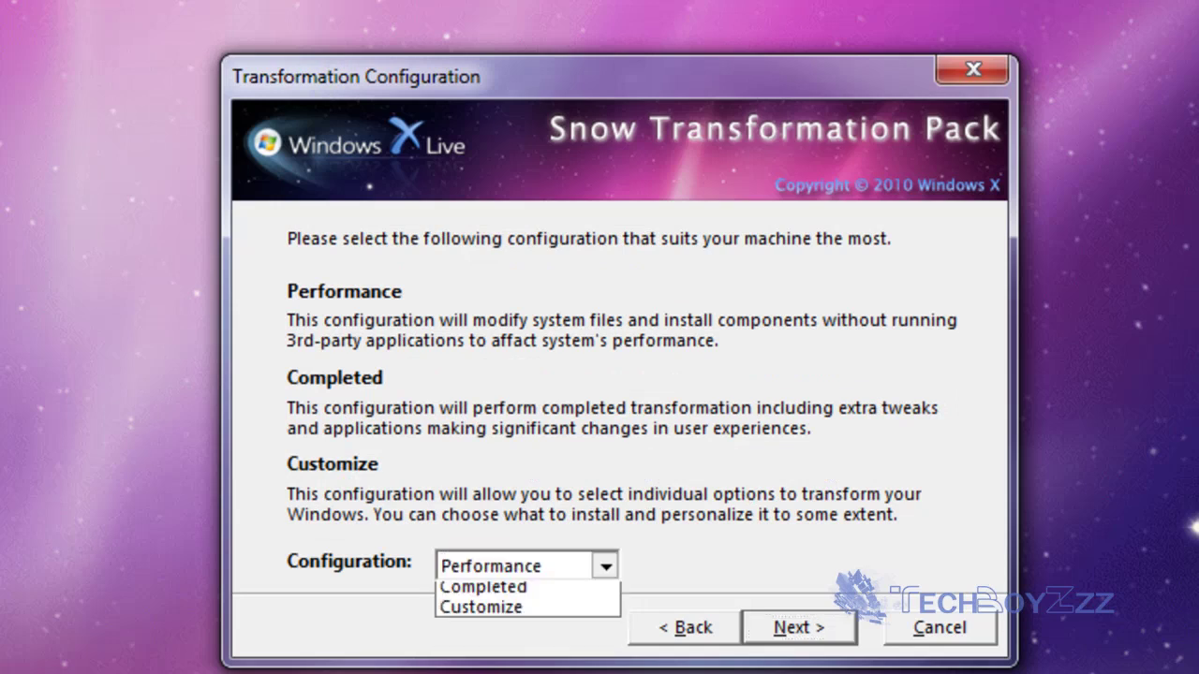
{"action": "key", "text": "Down"}
{"action": "key", "text": "Up"}
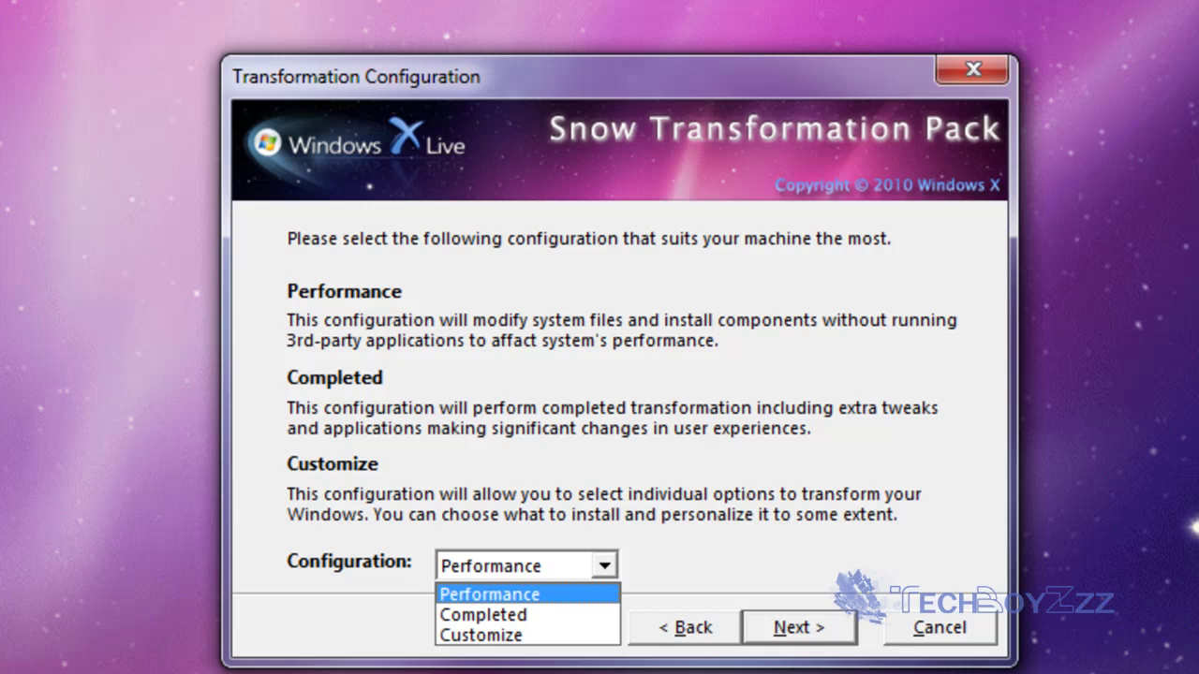
{"action": "key", "text": "Tab"}
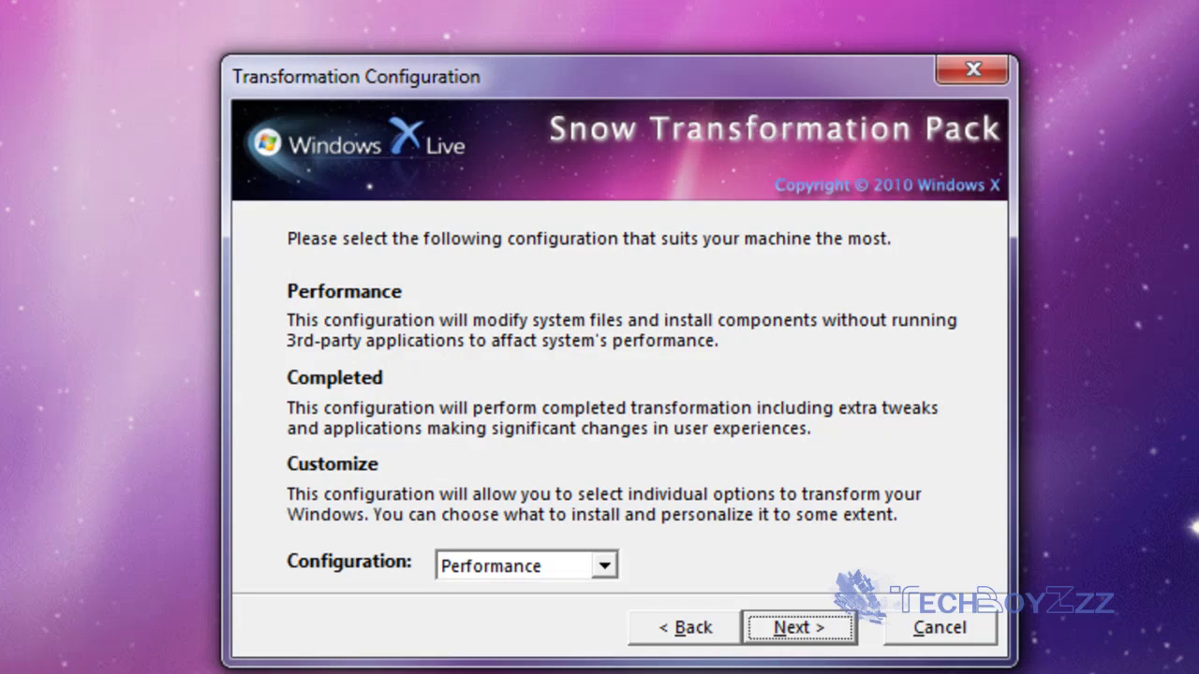
Set the configuration to Completed and start the Snow Leopard transformation.
{"action": "key", "text": "shift+Tab"}
{"action": "key", "text": "F4"}
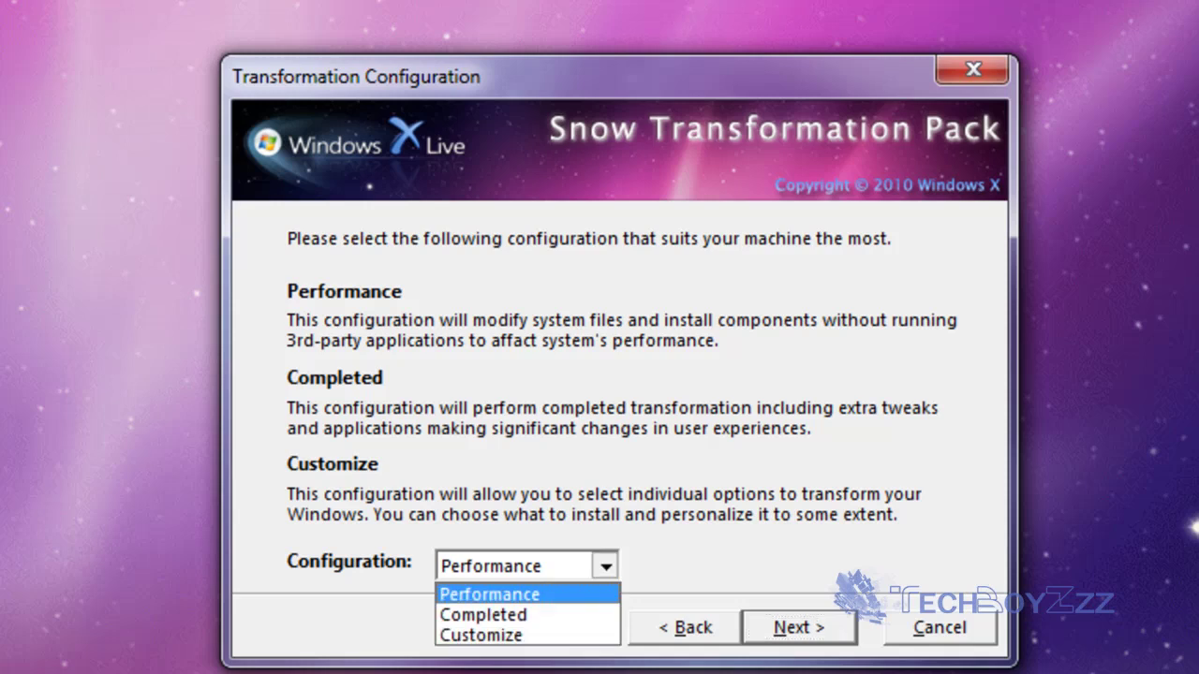
{"action": "key", "text": "Down"}
{"action": "key", "text": "Down"}
{"action": "key", "text": "Up"}
{"action": "key", "text": "Return"}
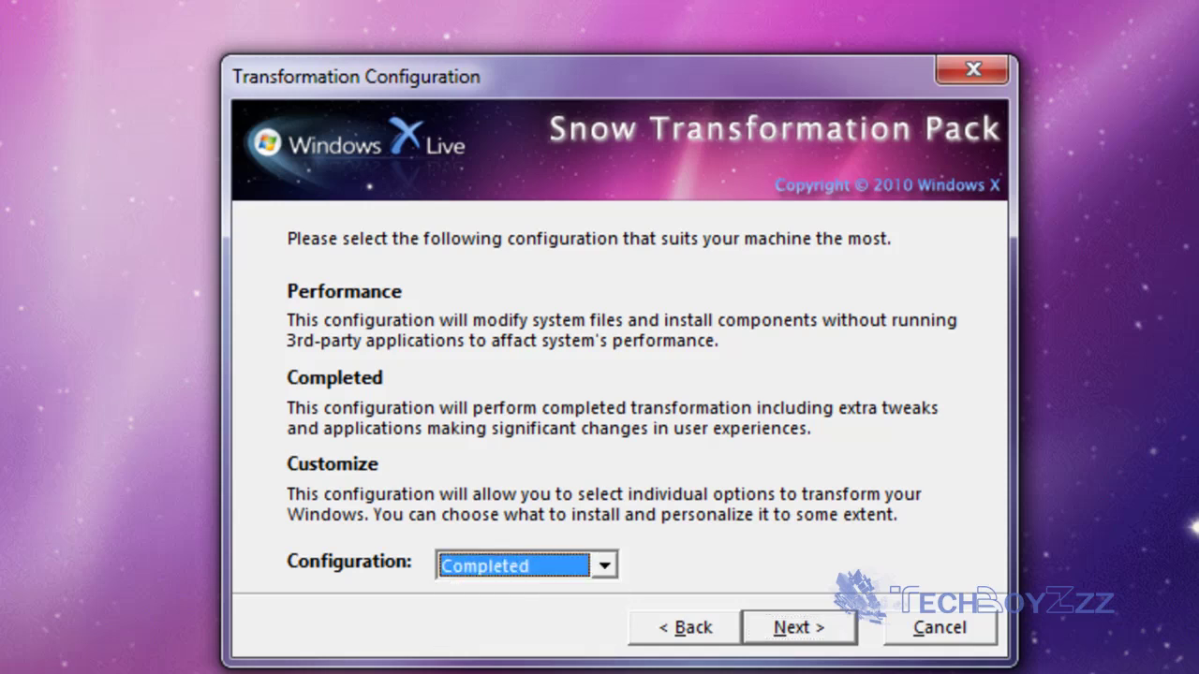
{"action": "key", "text": "Return"}
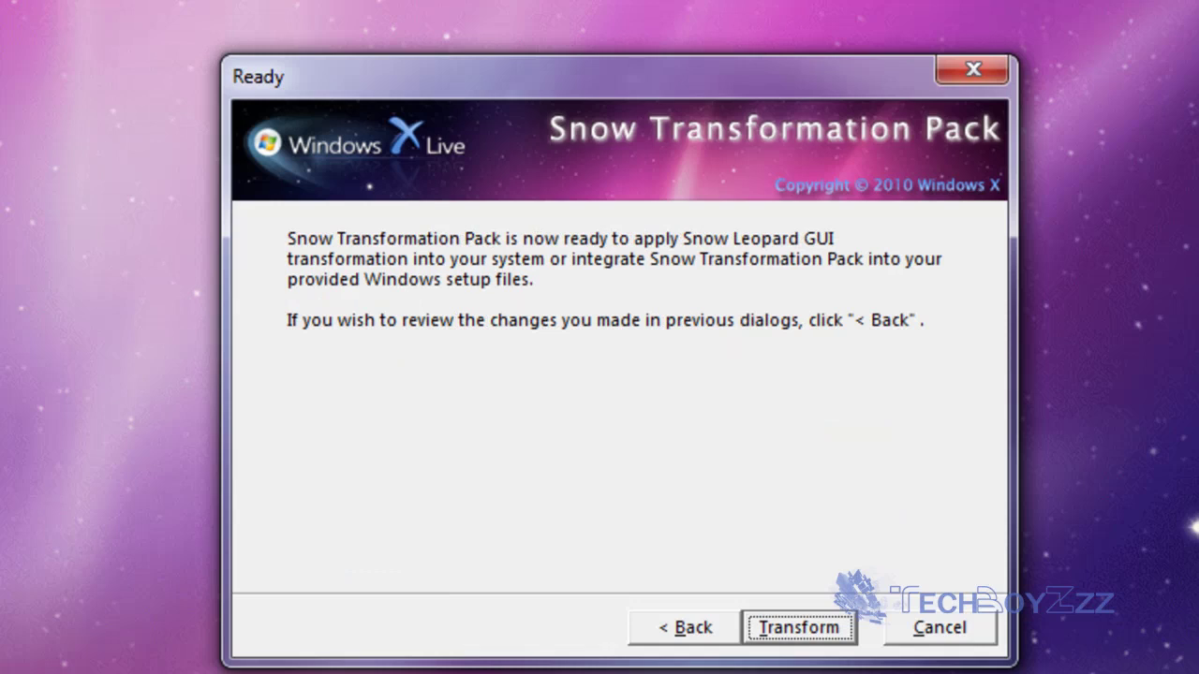
{"action": "key", "text": "Return"}
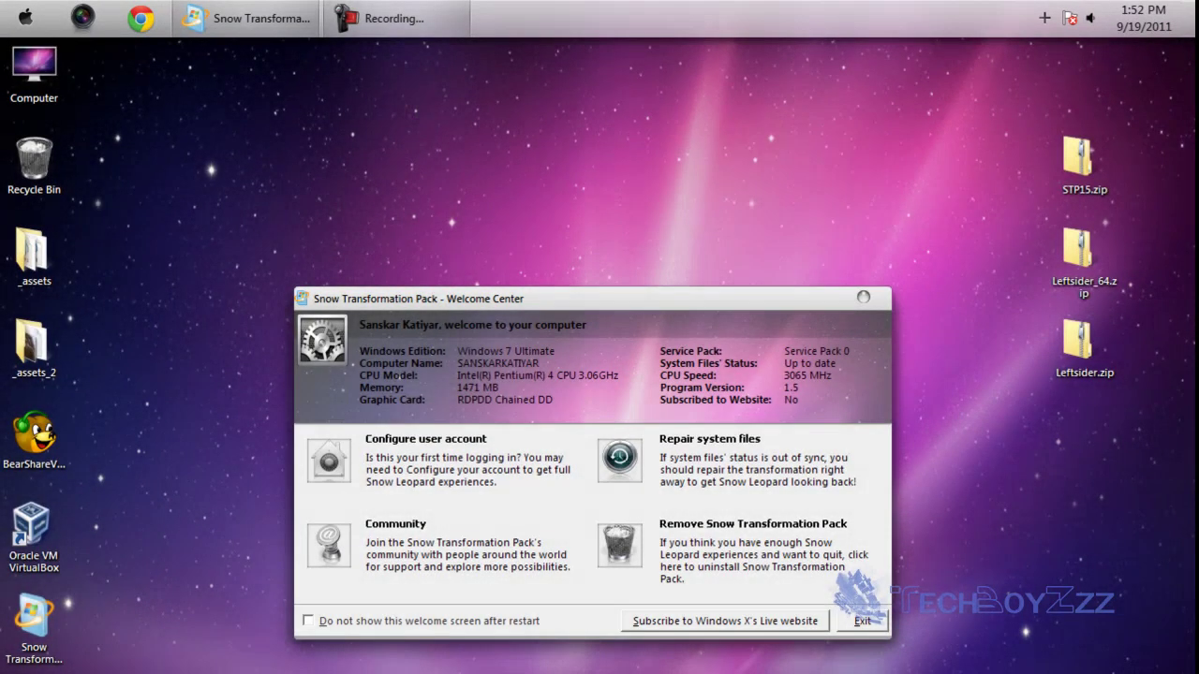
Close the Snow Transformation Pack Welcome Center and make the taskbar use small icons.
{"action": "key", "text": "alt+F4"}
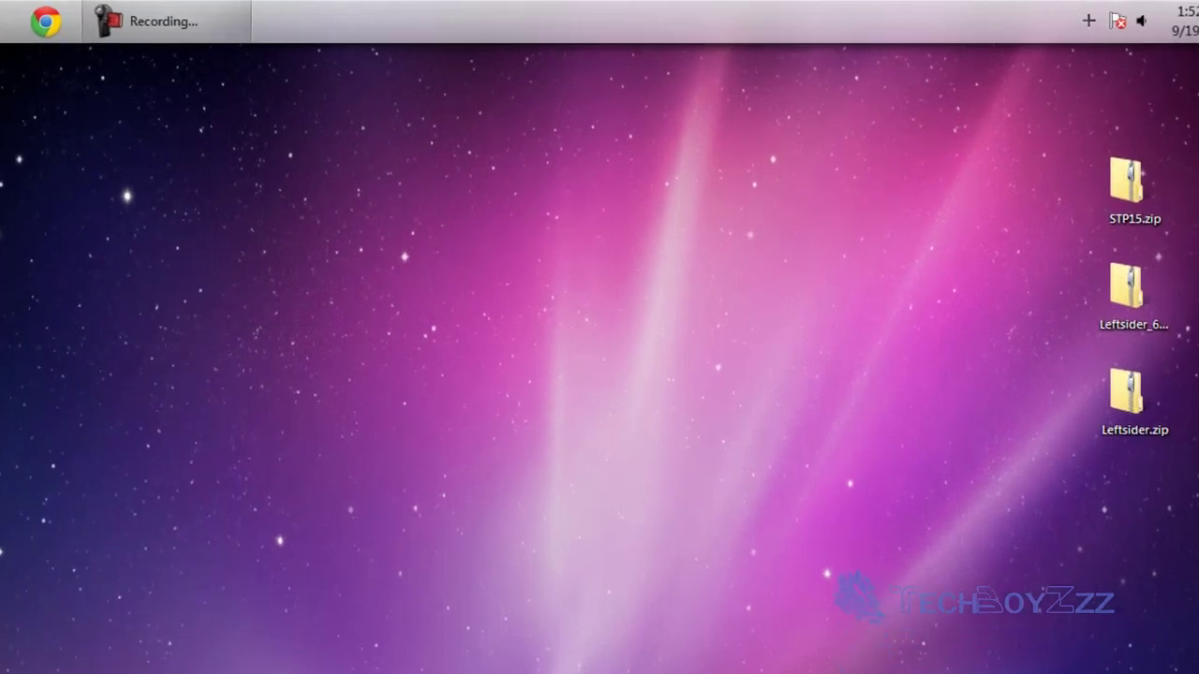
{"action": "right_click", "coordinate": [574, 15]}
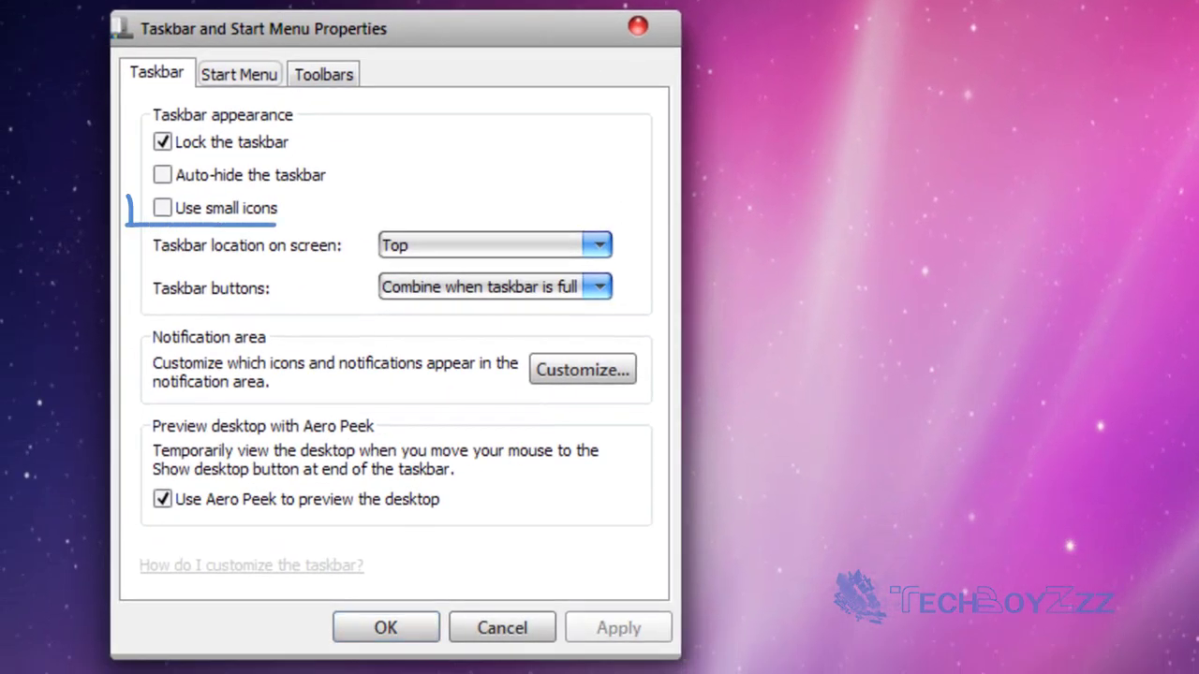
{"action": "left_click", "coordinate": [162, 208]}
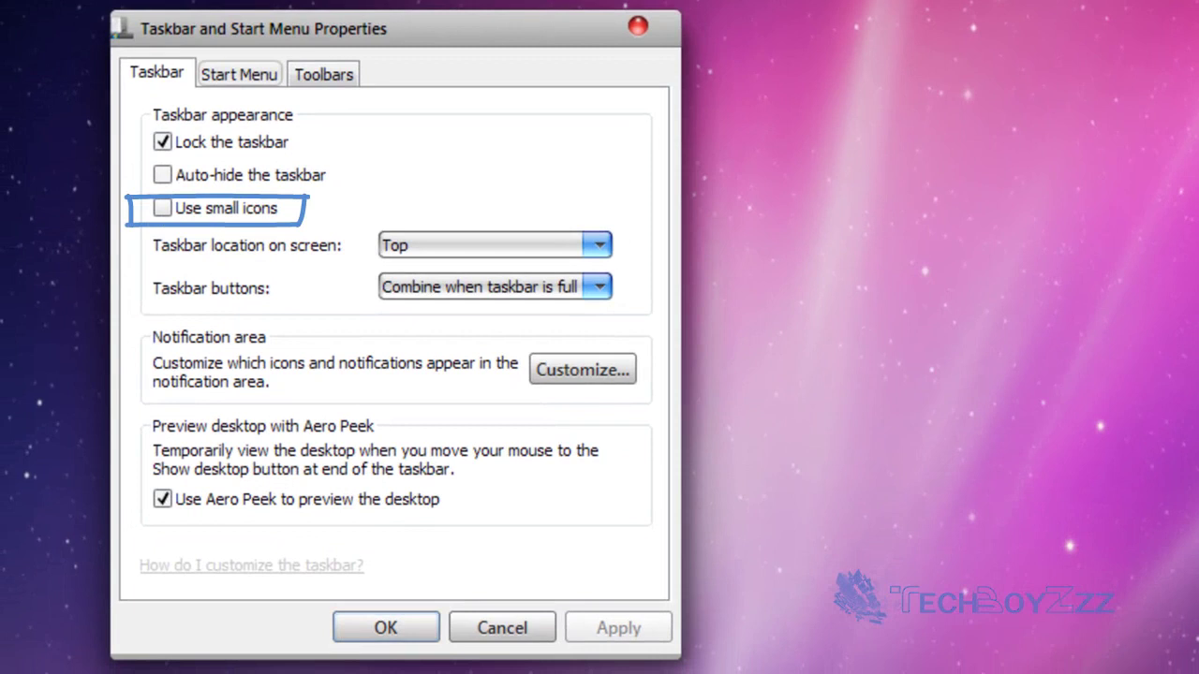
{"action": "key", "text": "Return"}
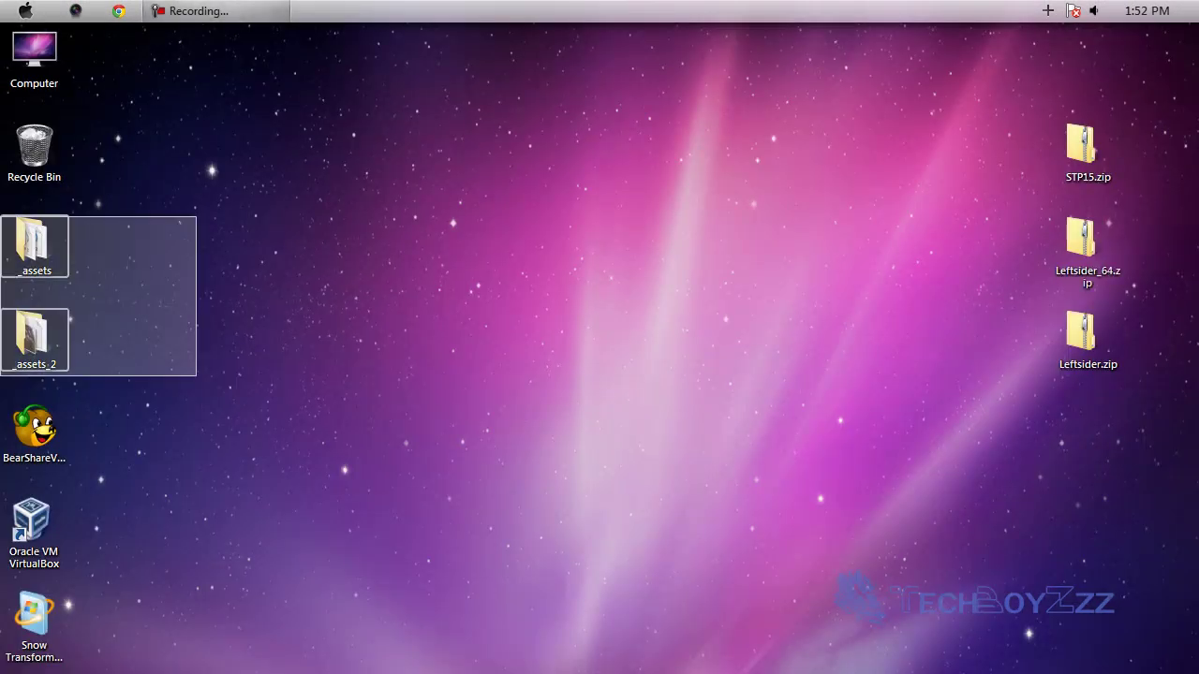
Reset the _assets folder's icon to the new Mac-style look through its customization properties and refresh the desktop.
{"action": "left_click_drag", "start_coordinate": [195, 216], "coordinate": [2, 375]}
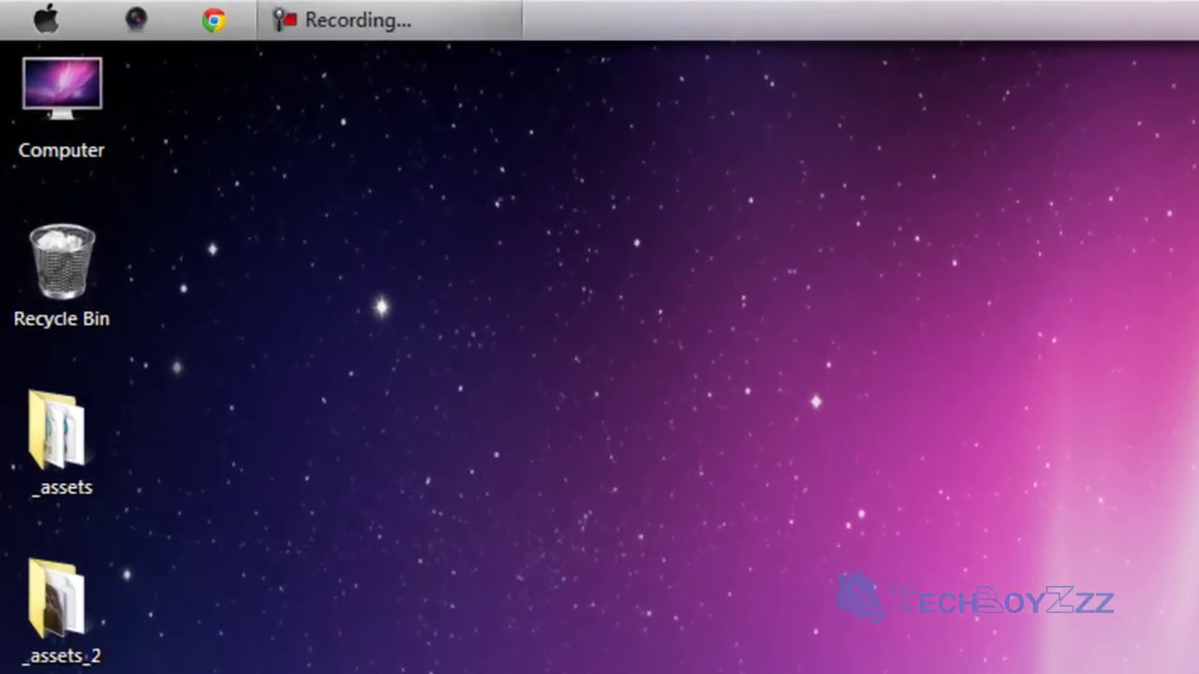
{"action": "left_click_drag", "start_coordinate": [314, 406], "coordinate": [94, 637]}
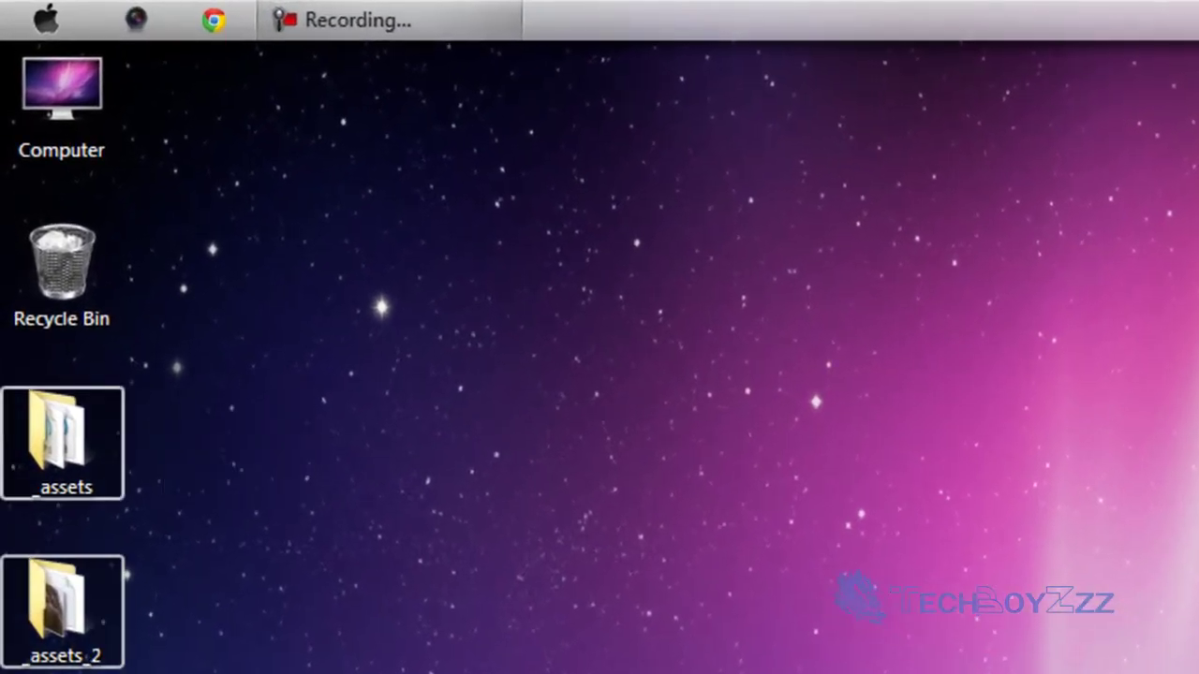
{"action": "left_click", "coordinate": [62, 440]}
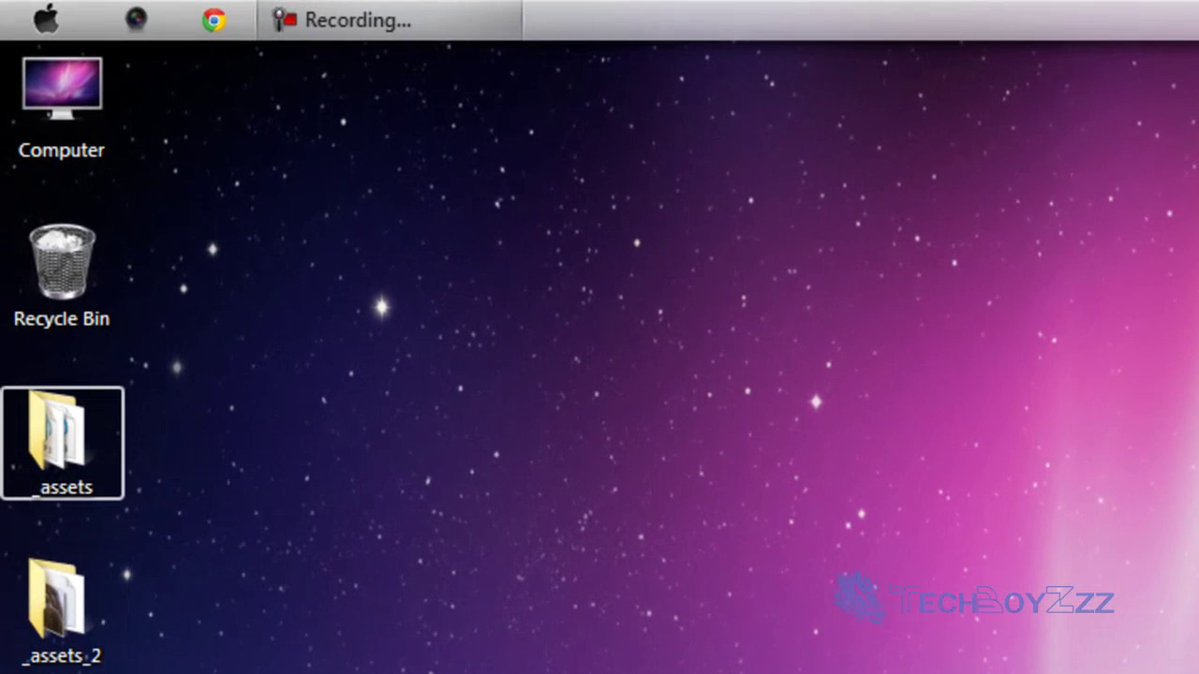
{"action": "right_click", "coordinate": [70, 473]}
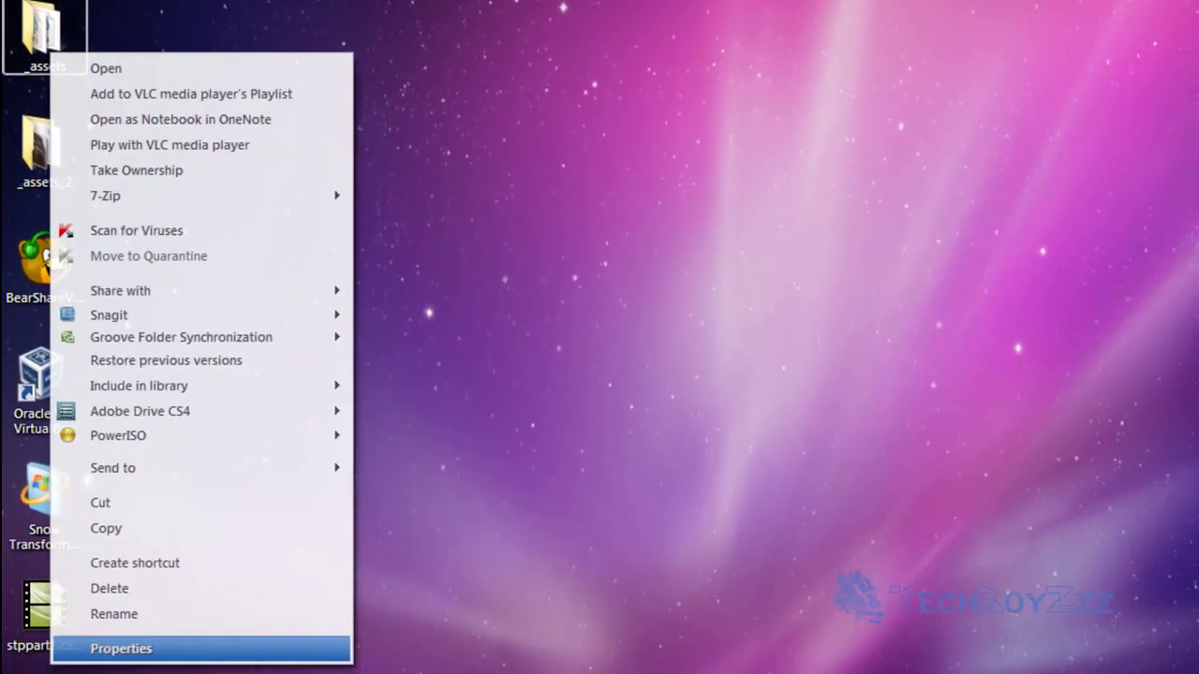
{"action": "key", "text": "Return"}
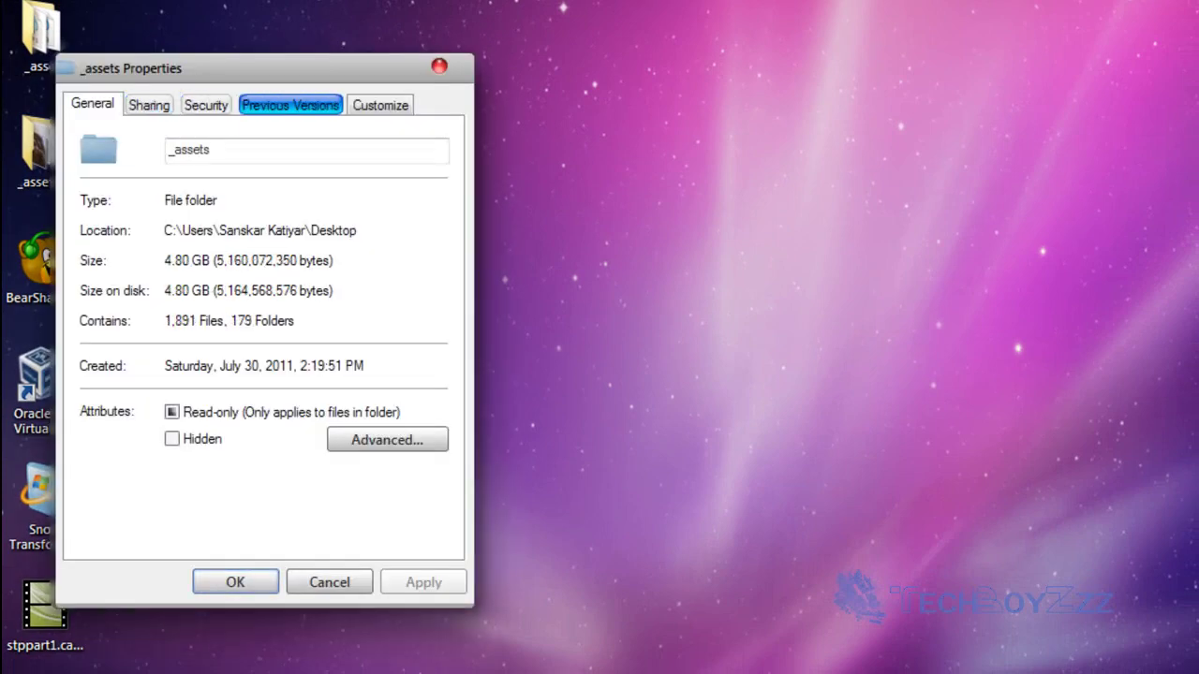
{"action": "left_click", "coordinate": [380, 104]}
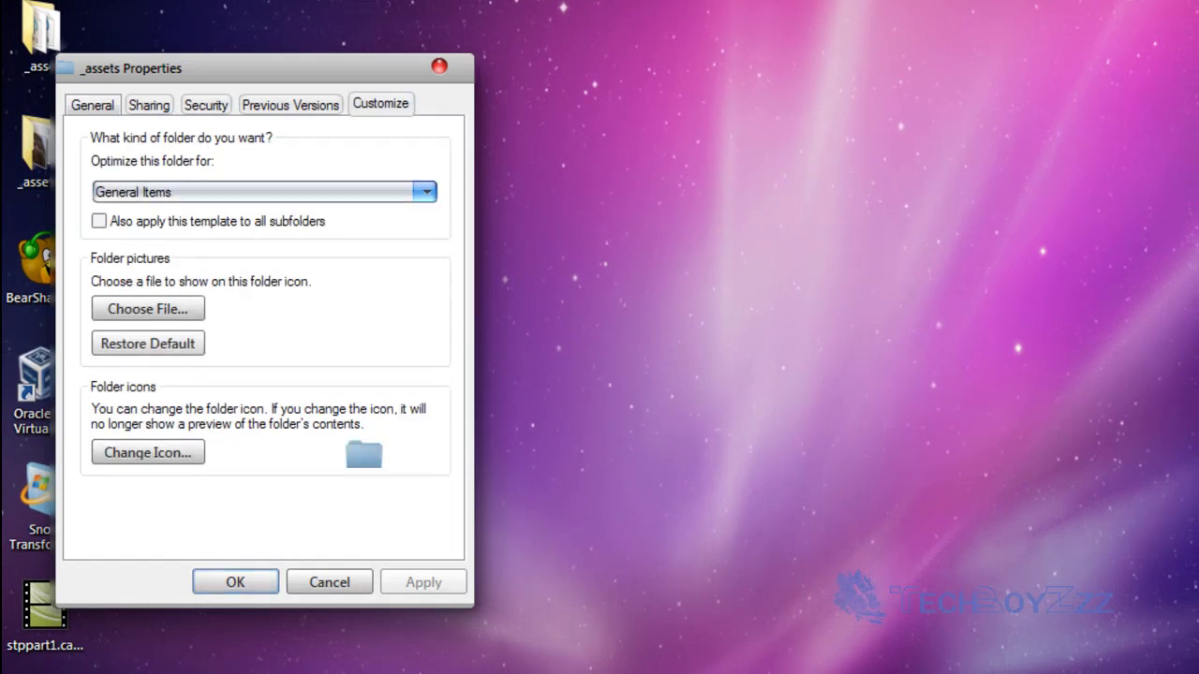
{"action": "key", "text": "Return"}
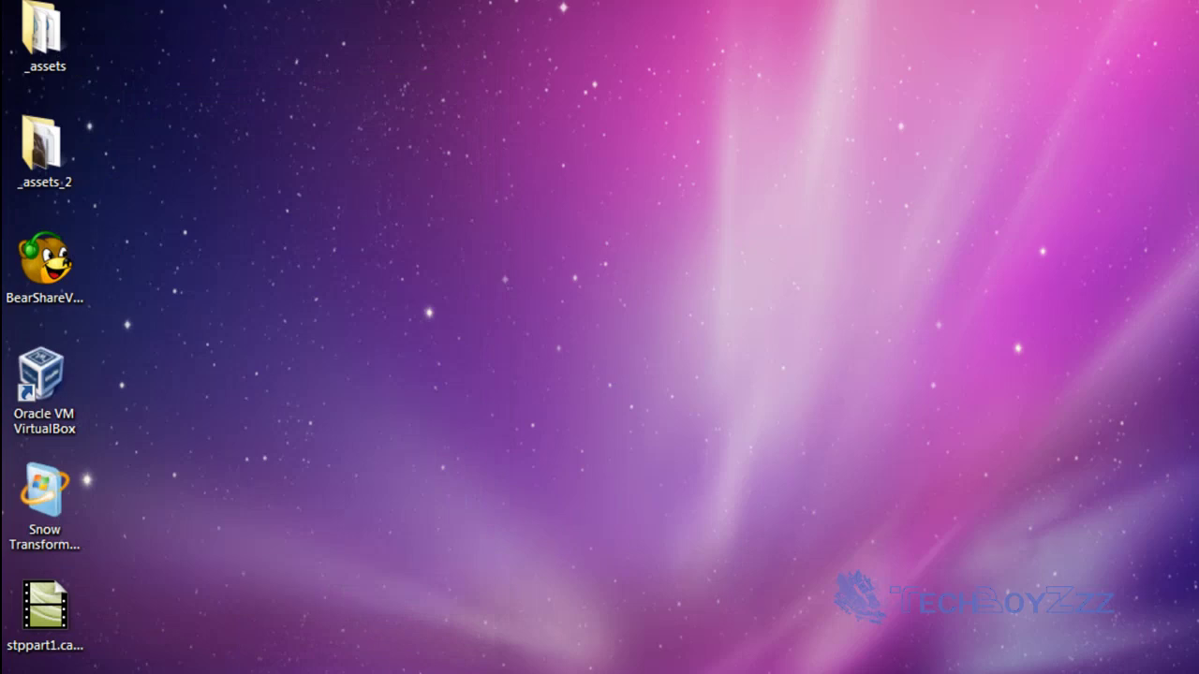
{"action": "right_click", "coordinate": [238, 125]}
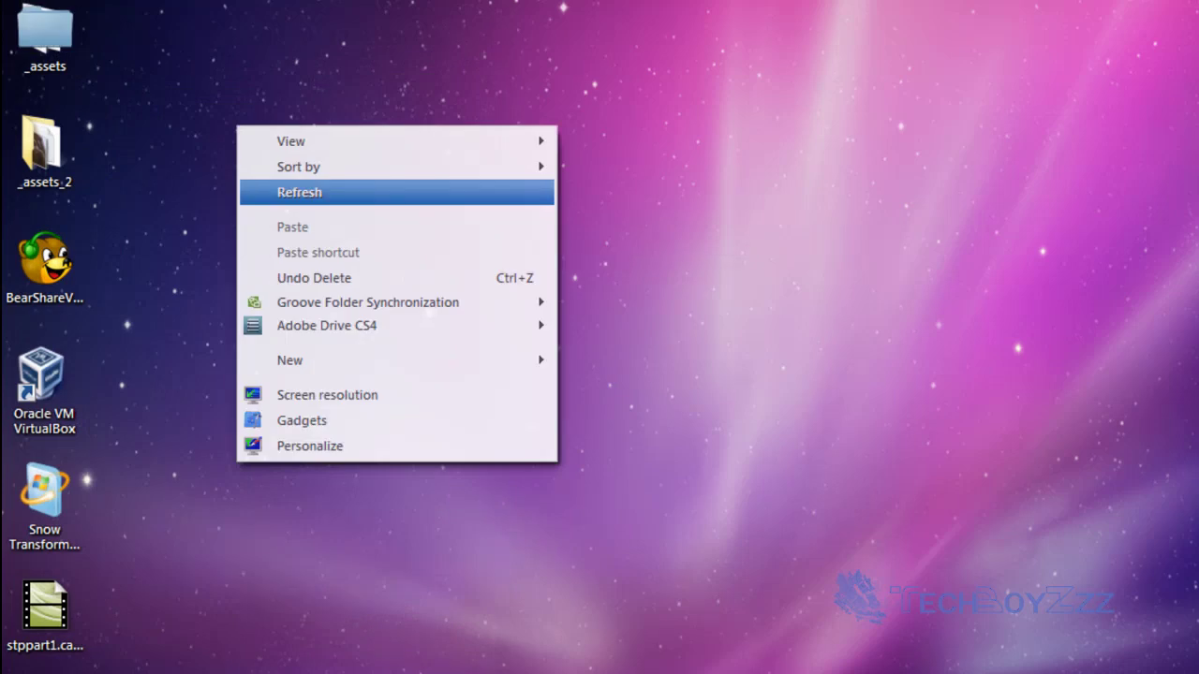
{"action": "key", "text": "Return"}
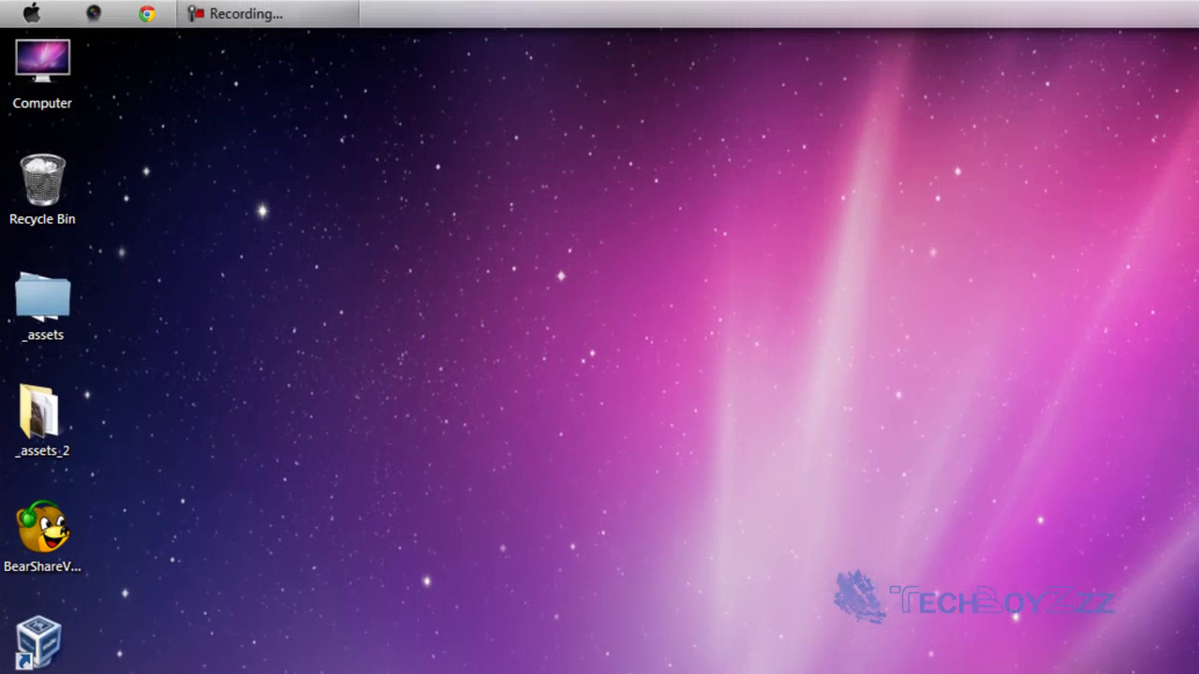
Locate Snow Transformation Pack - Welcome Center in the list of all programs and open it.
{"action": "key", "text": "super"}
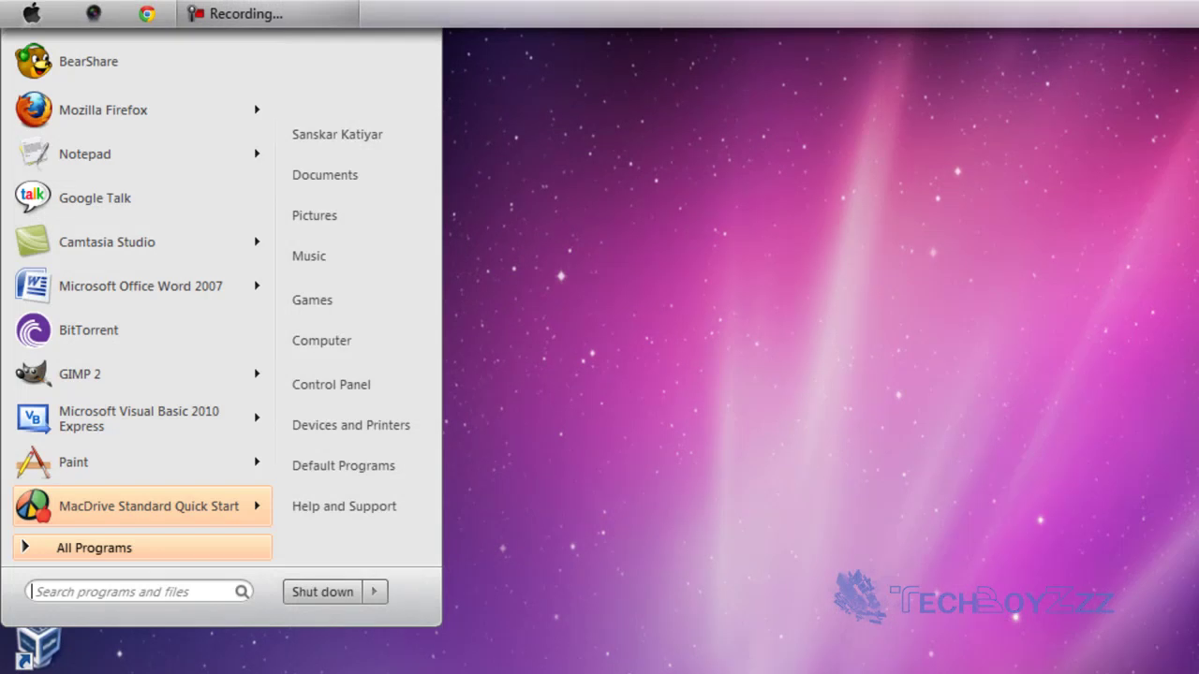
{"action": "key", "text": "Up"}
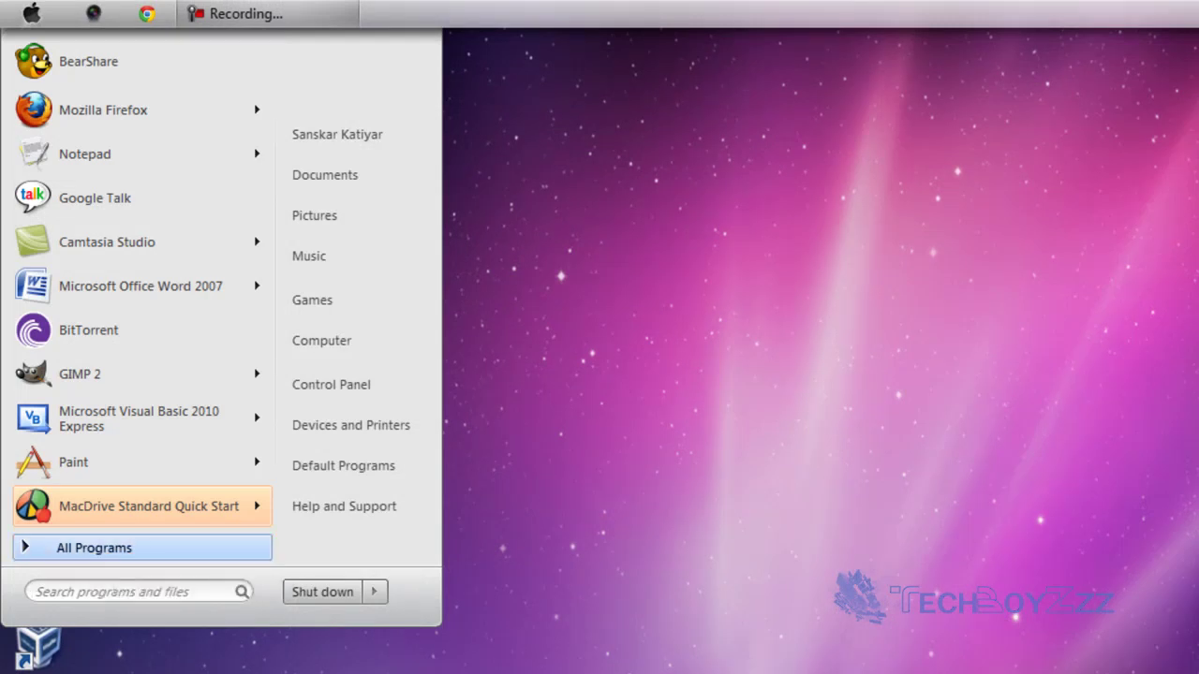
{"action": "key", "text": "Return"}
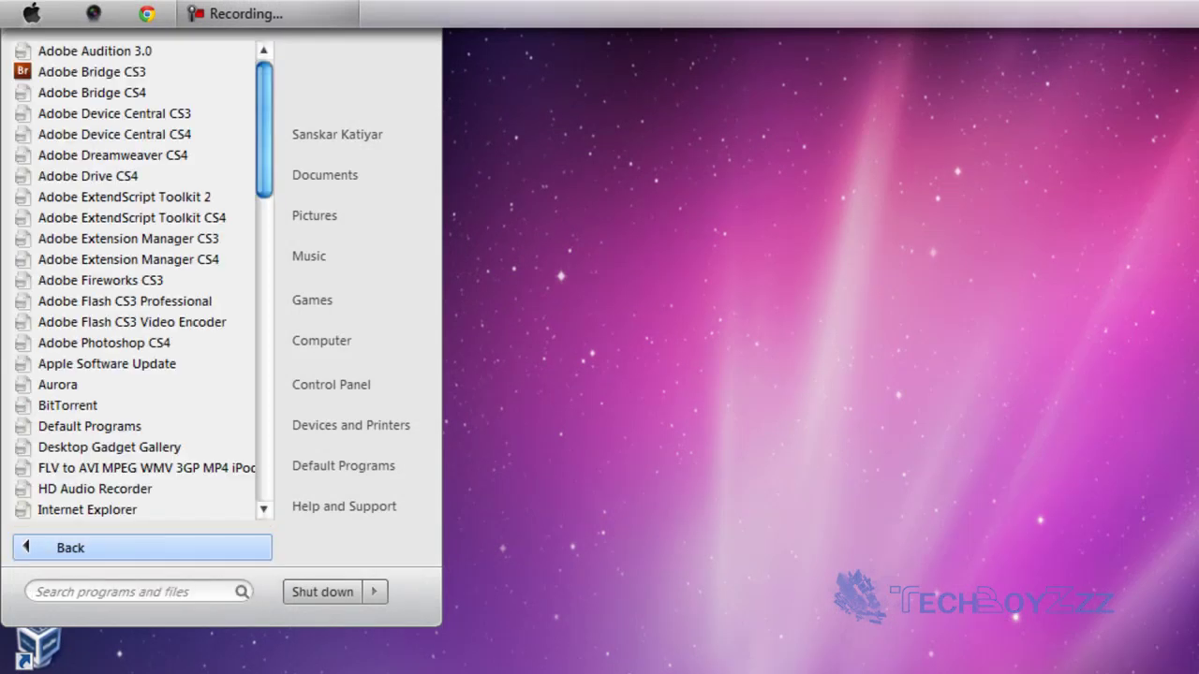
{"action": "scroll", "coordinate": [136, 281], "scroll_direction": "down", "scroll_amount": 9}
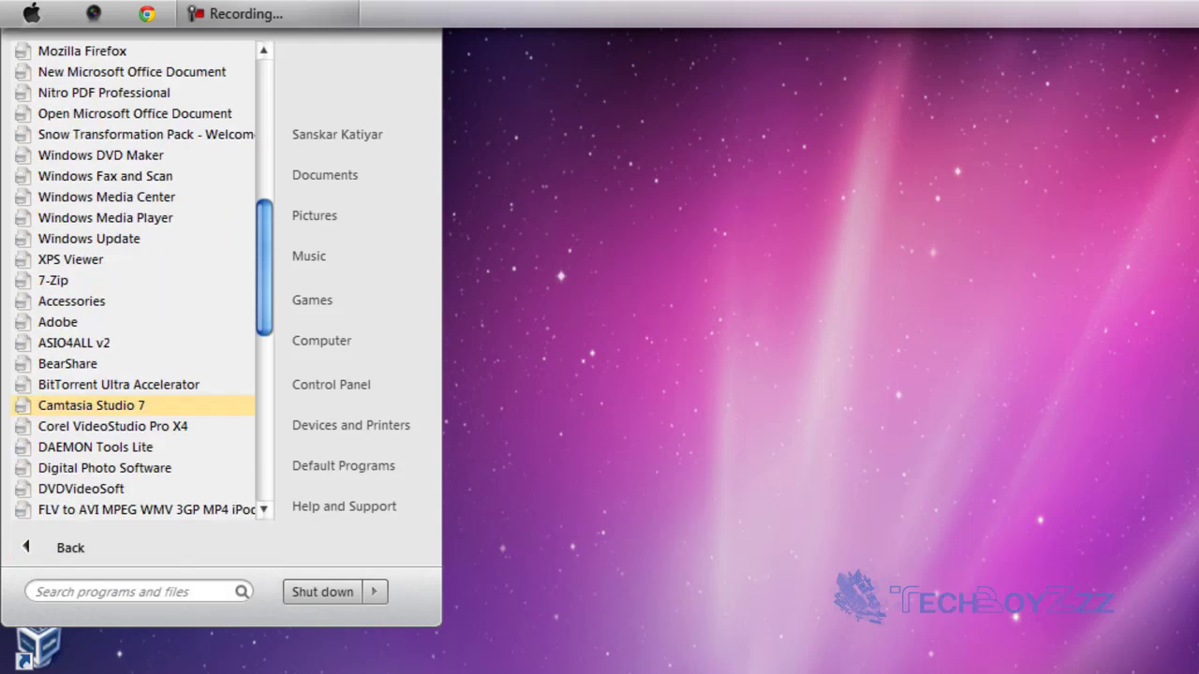
{"action": "scroll", "coordinate": [136, 281], "scroll_direction": "down", "scroll_amount": 2}
{"action": "scroll", "coordinate": [136, 281], "scroll_direction": "up", "scroll_amount": 4}
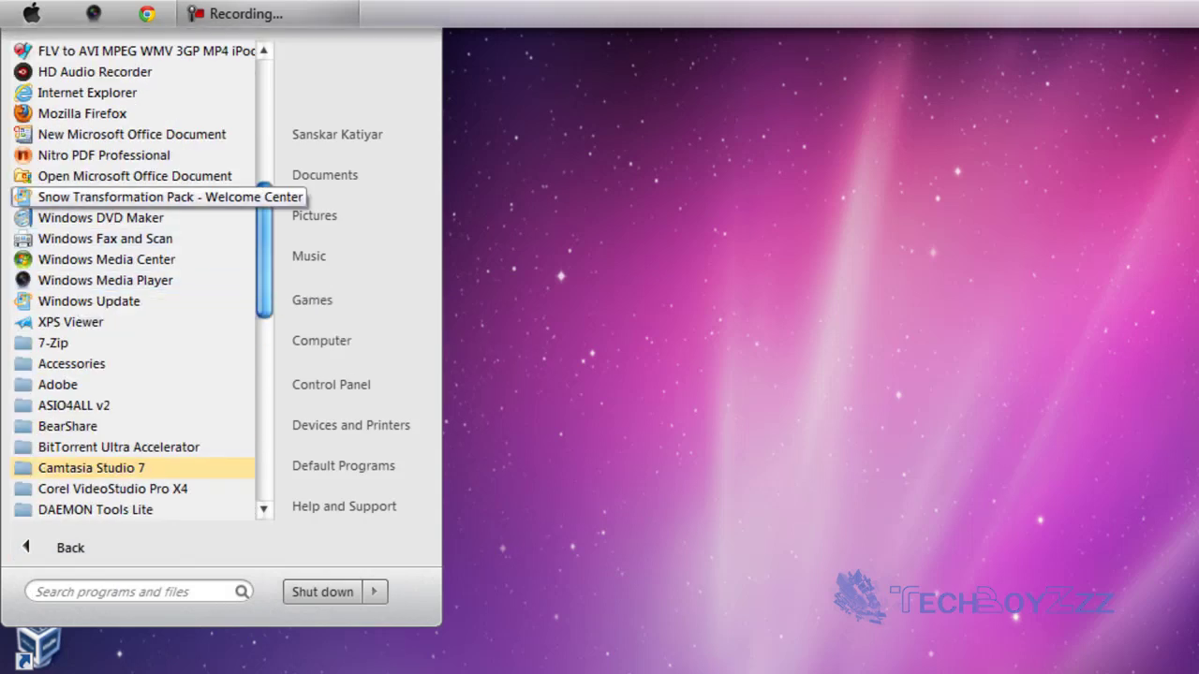
{"action": "left_click", "coordinate": [141, 197]}
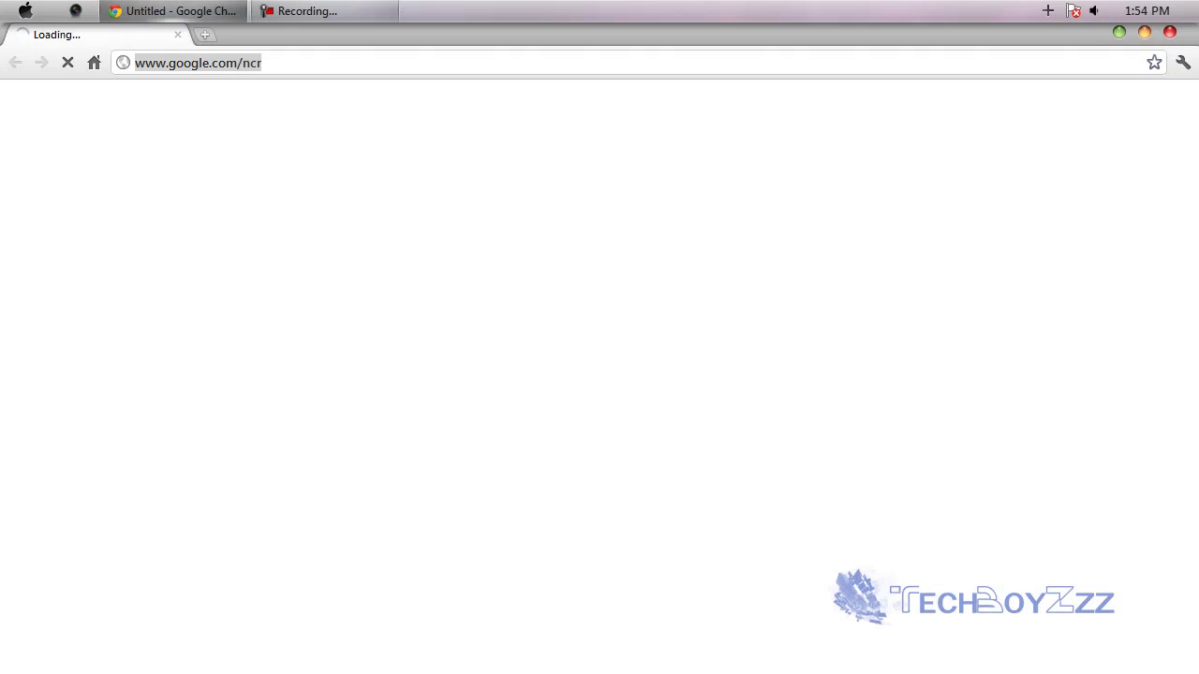
Enter the web address techboyzzz.co in Google Chrome.
{"action": "type", "text": "techboyzzz.co"}
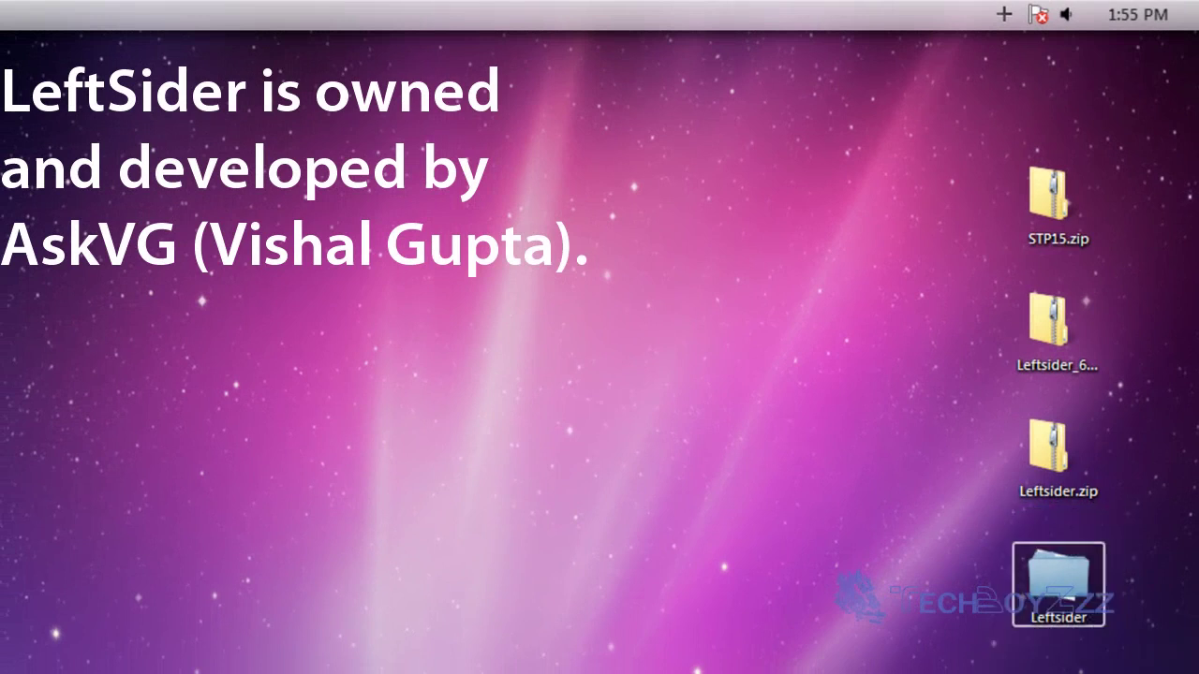
Run leftsider.exe from the Leftsider folder on the desktop and close the folder window.
{"action": "key", "text": "Return"}
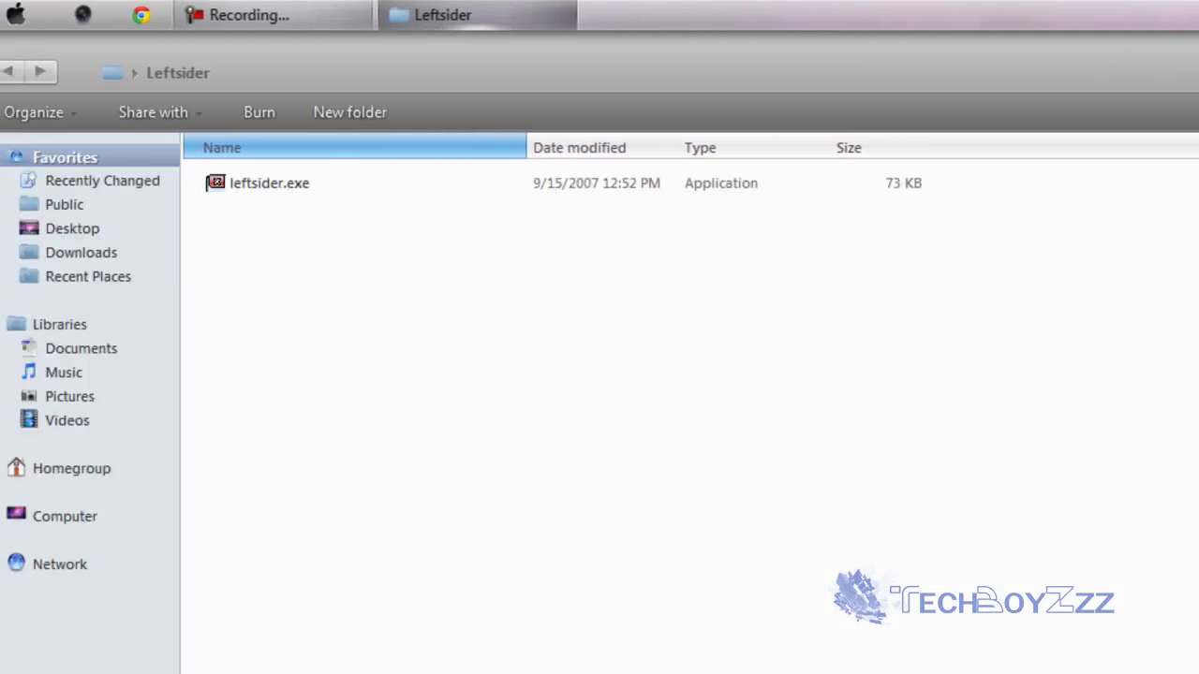
{"action": "left_click", "coordinate": [269, 183]}
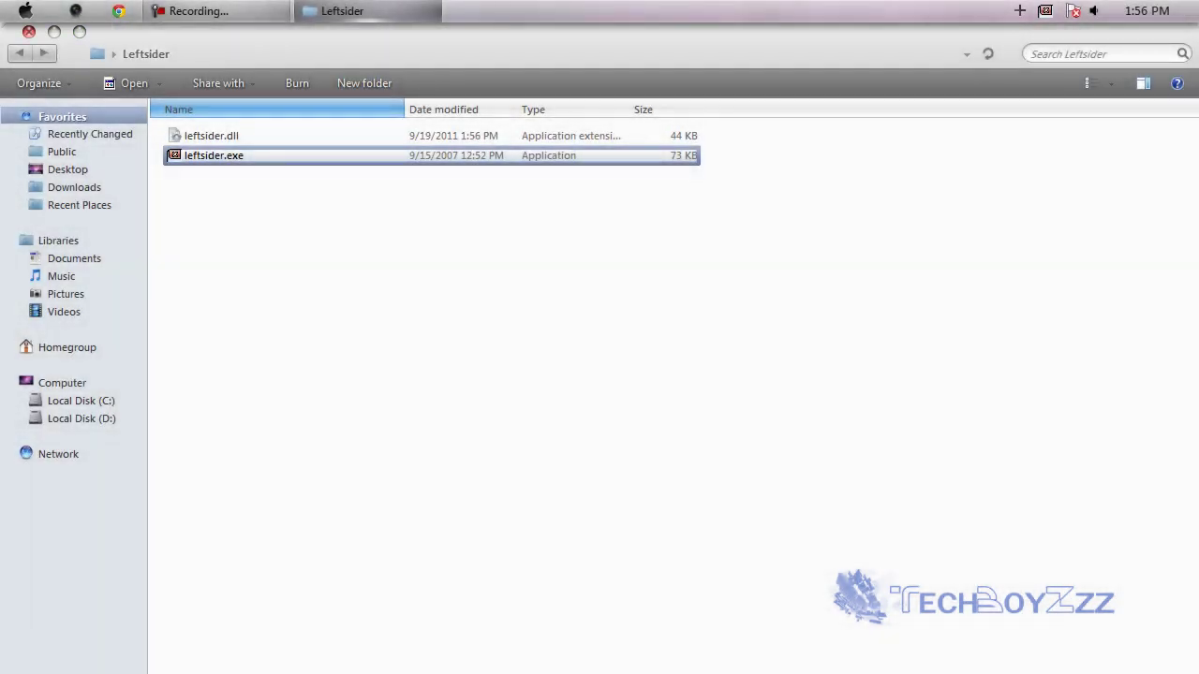
{"action": "left_click", "coordinate": [29, 31]}
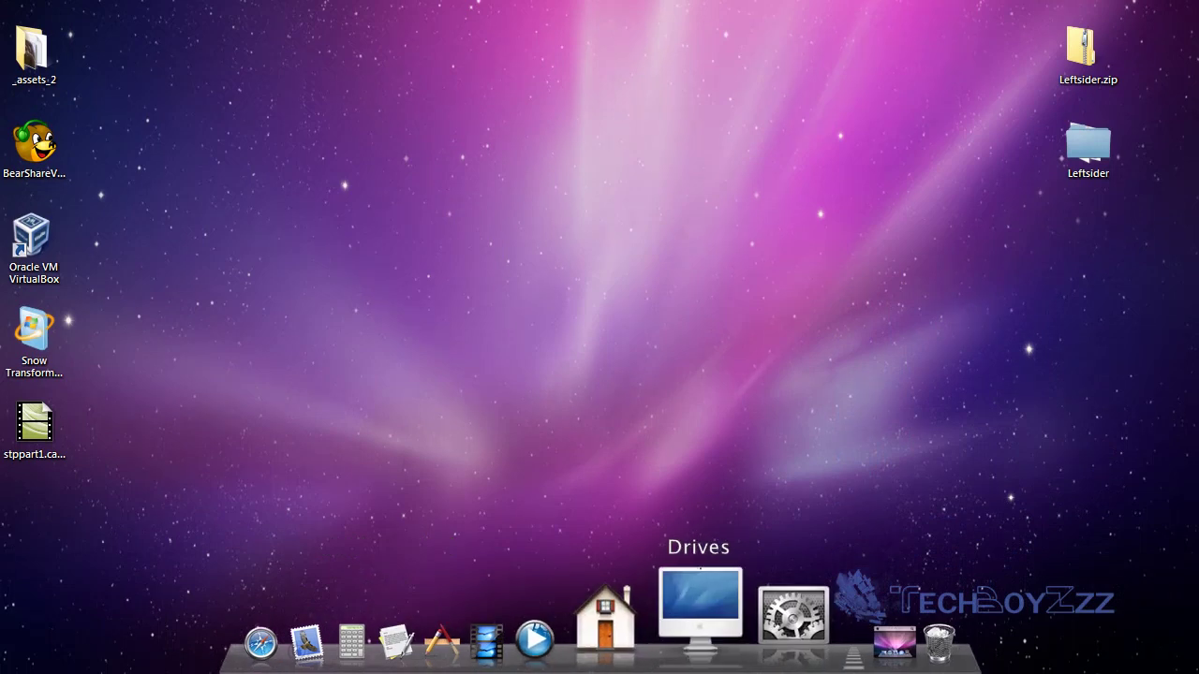
View the Drives stack in the dock and the list of all programs, closing each one after viewing.
{"action": "left_click", "coordinate": [699, 608]}
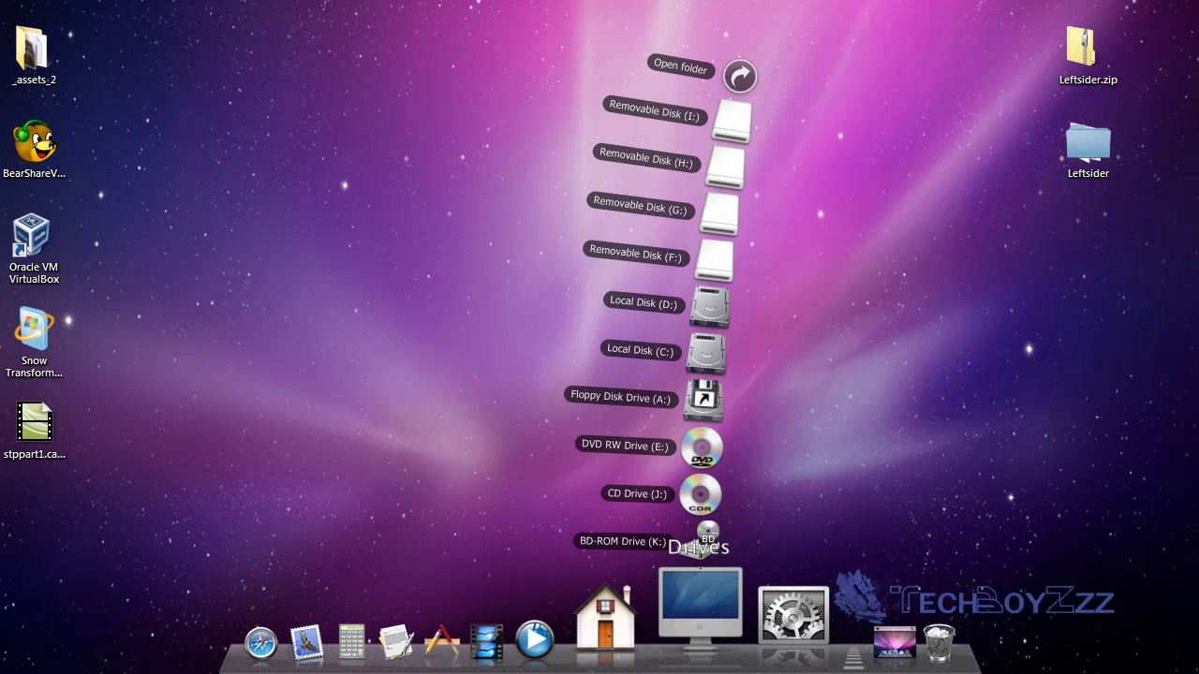
{"action": "key", "text": "Escape"}
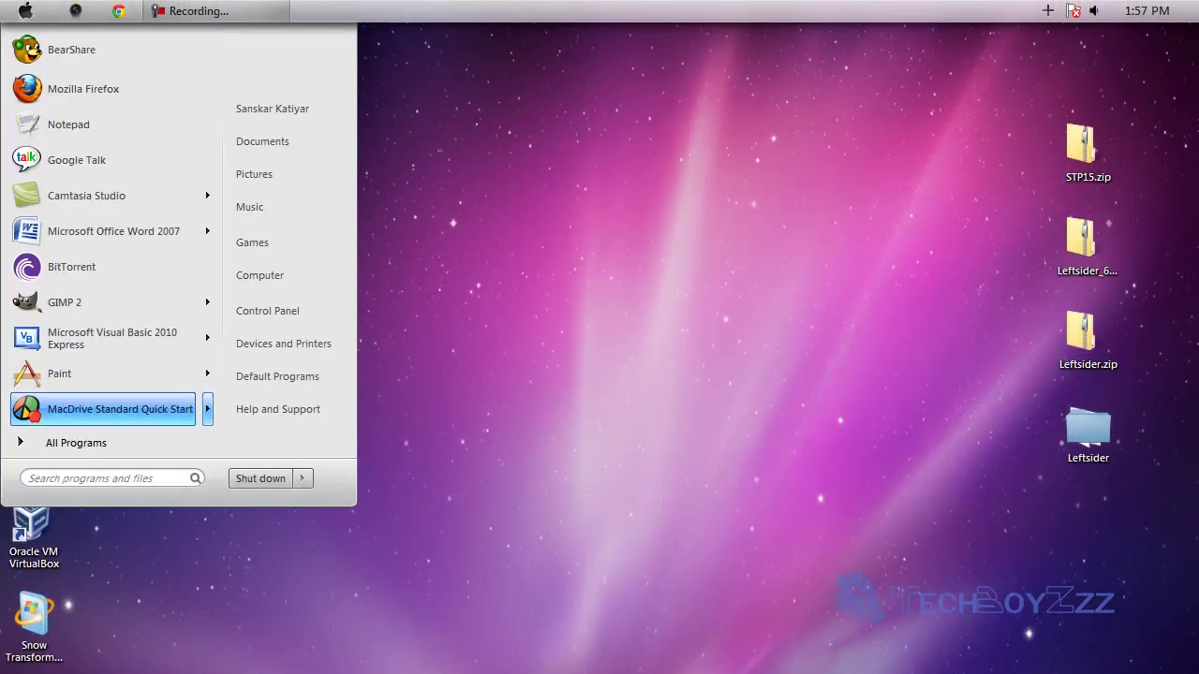
{"action": "left_click", "coordinate": [75, 442]}
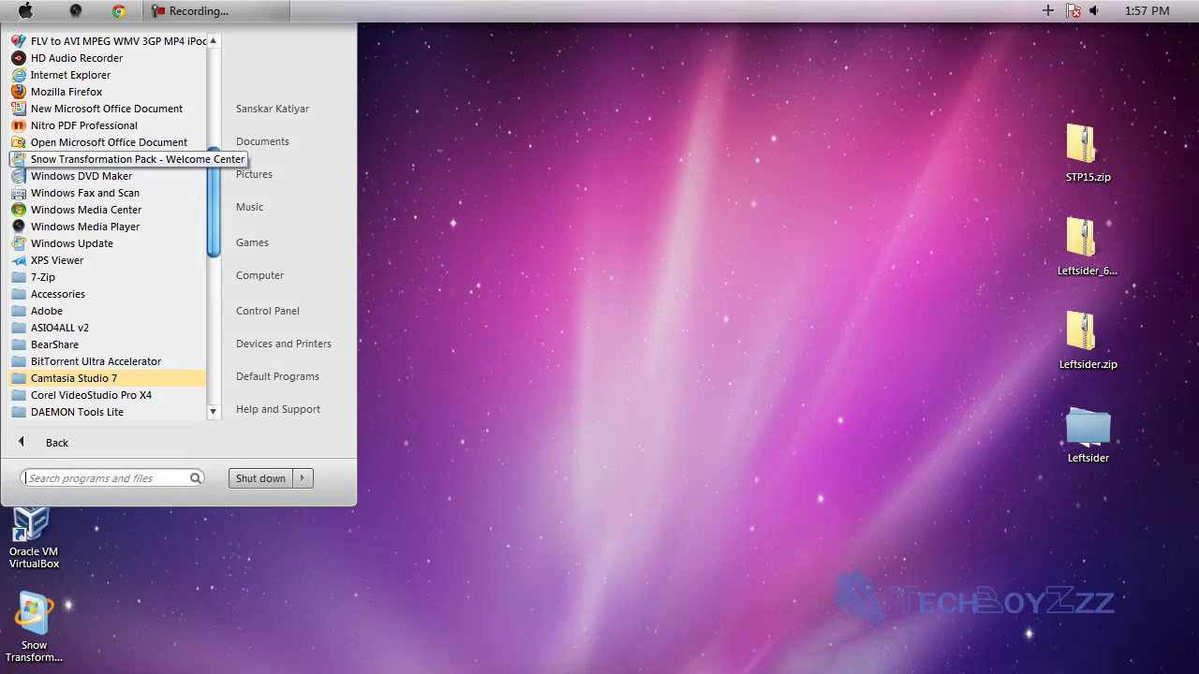
{"action": "key", "text": "Escape"}
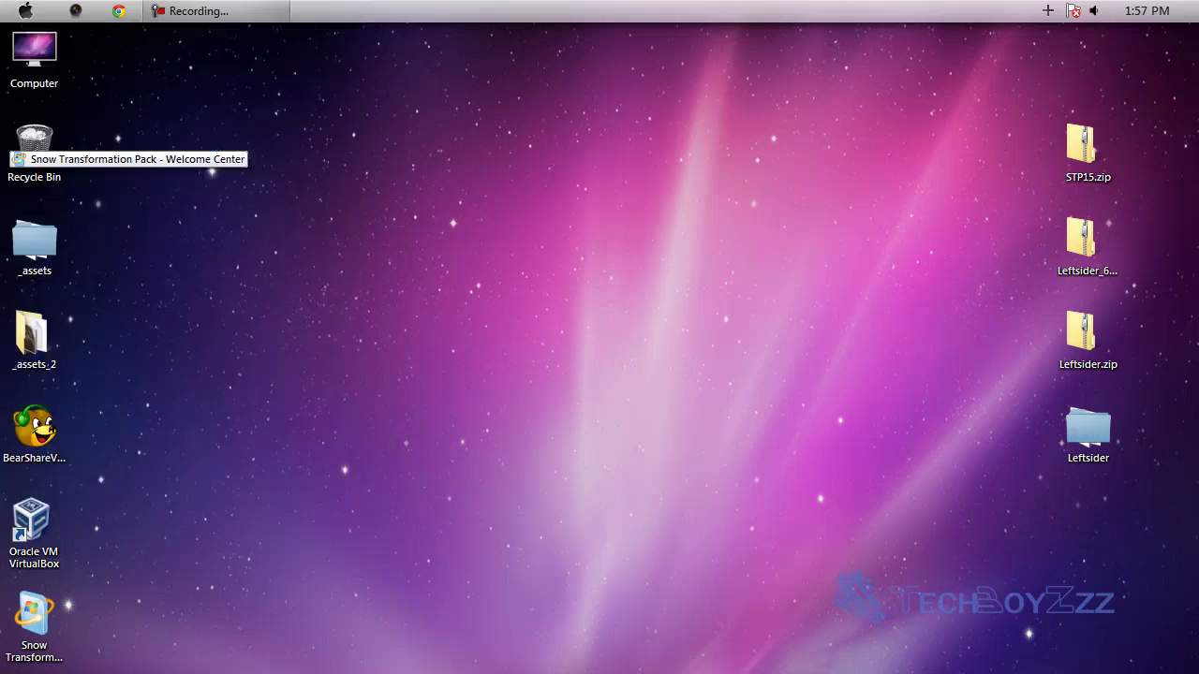